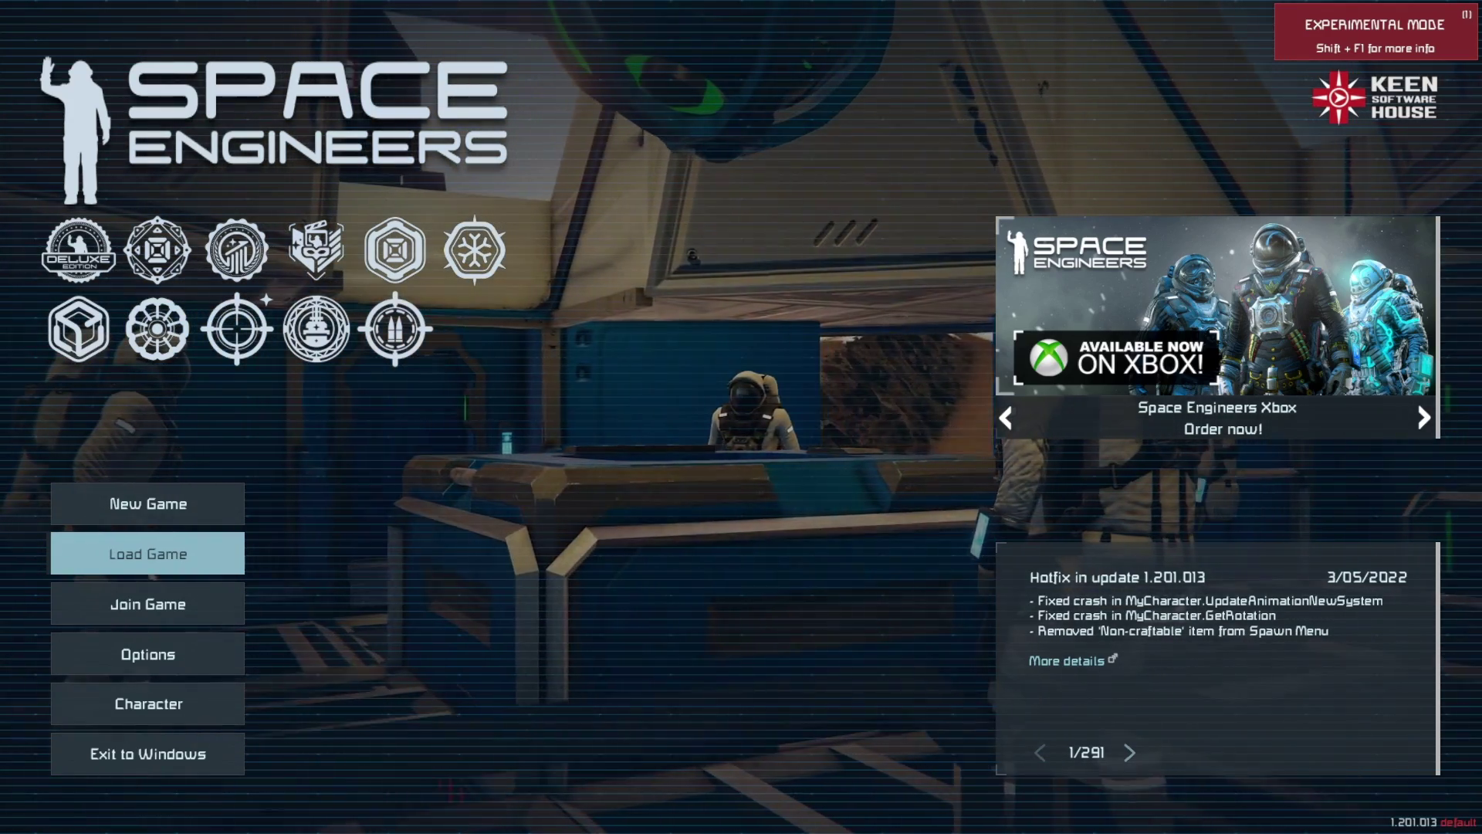
Open the new game setup and look through the available scenarios, including the details of SOTF Extended Edition.
{"action": "key", "text": "Up"}
{"action": "key", "text": "Return"}
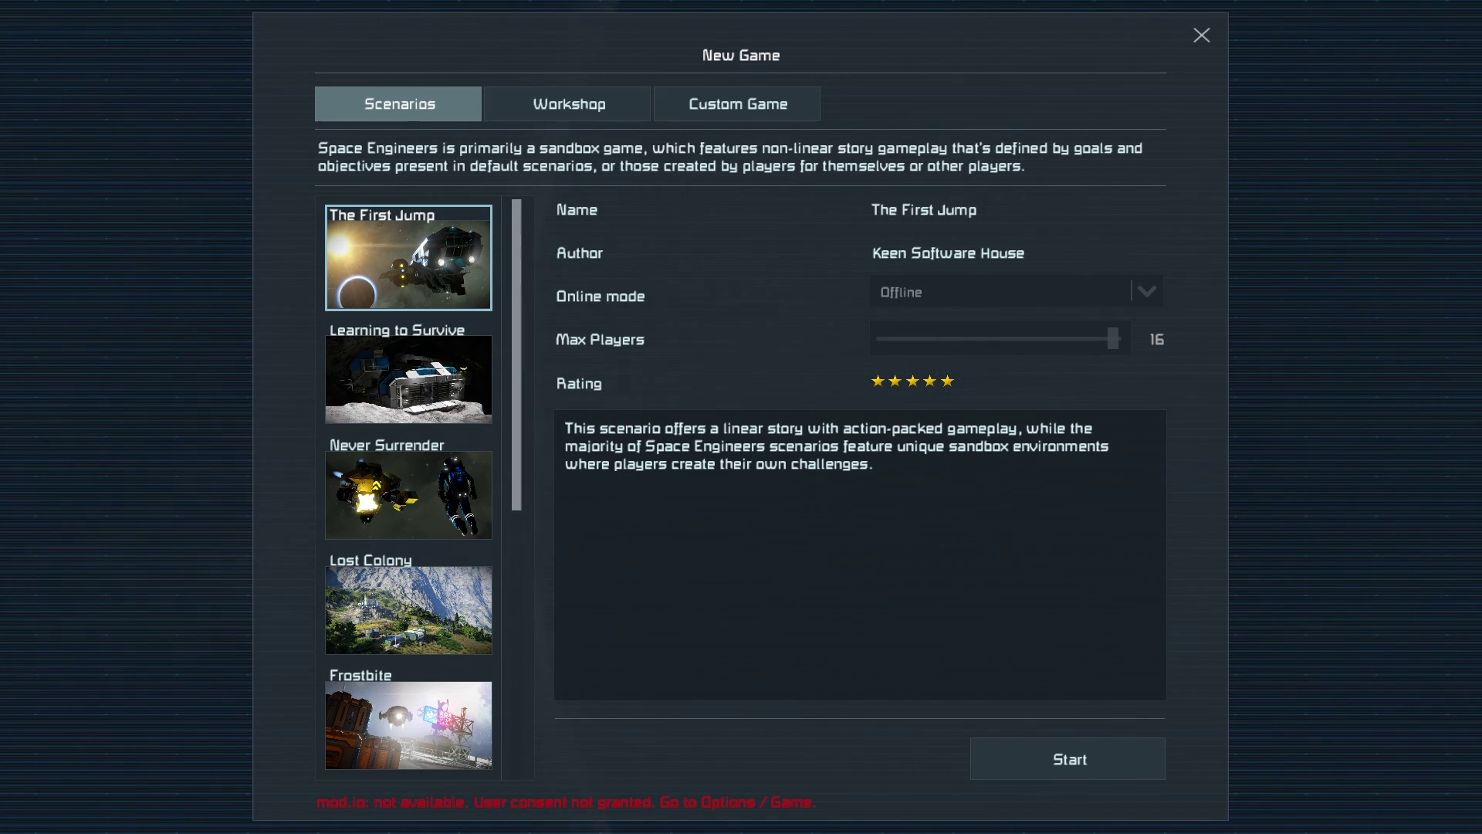
{"action": "scroll", "coordinate": [409, 486], "scroll_direction": "down", "scroll_amount": 5}
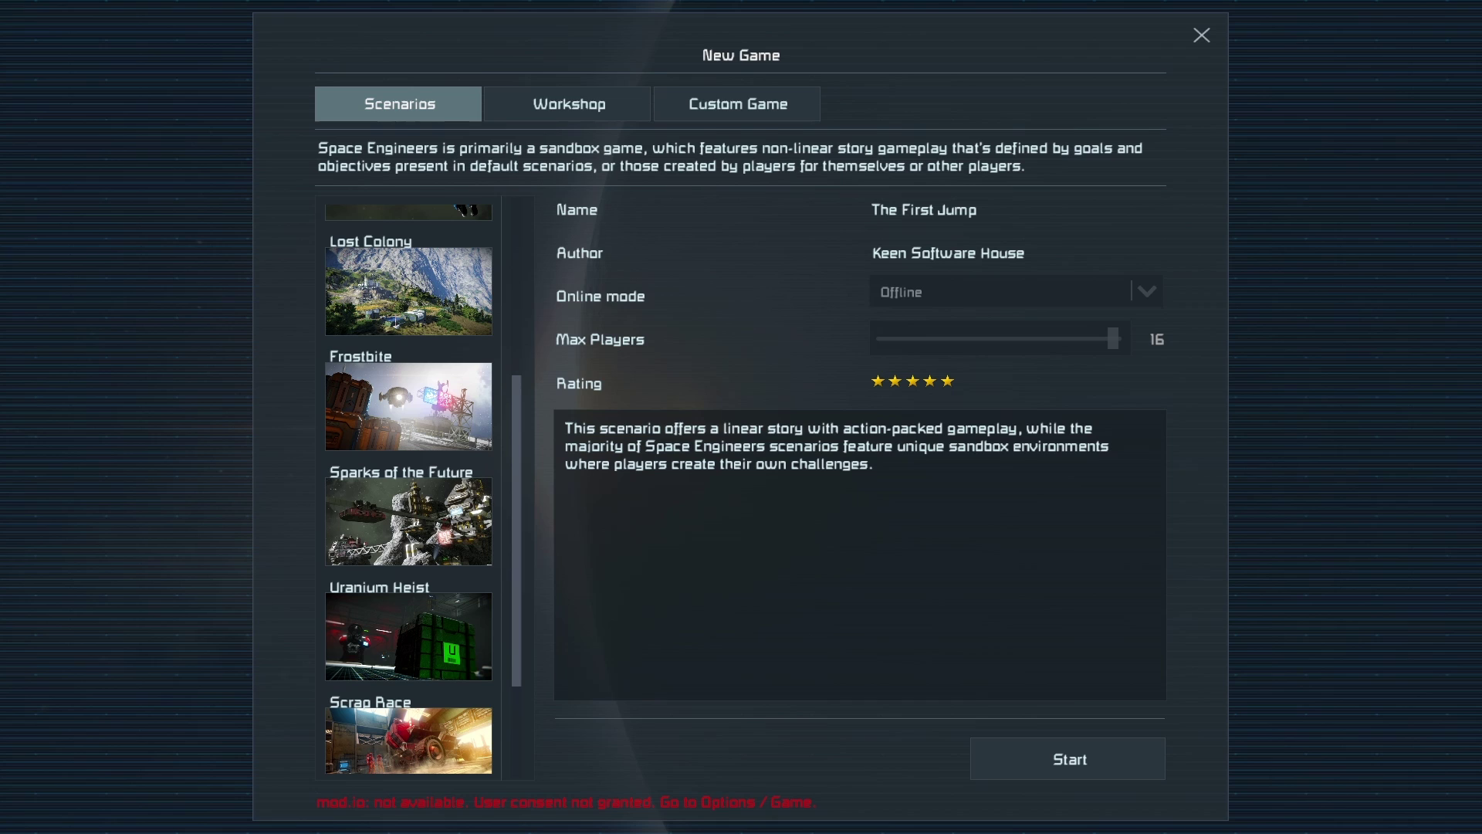
{"action": "scroll", "coordinate": [408, 487], "scroll_direction": "down", "scroll_amount": 3}
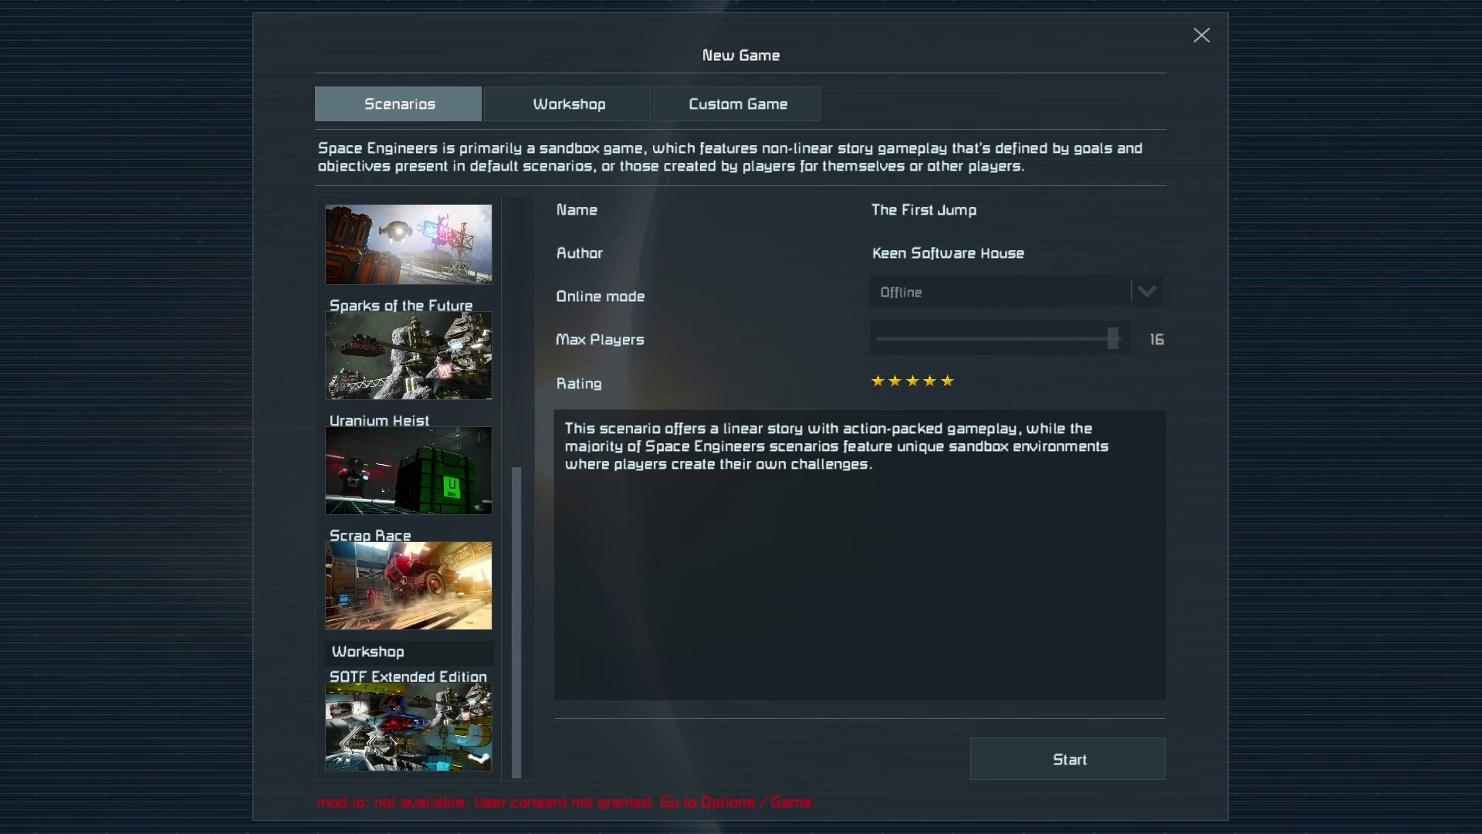
{"action": "left_click", "coordinate": [408, 718]}
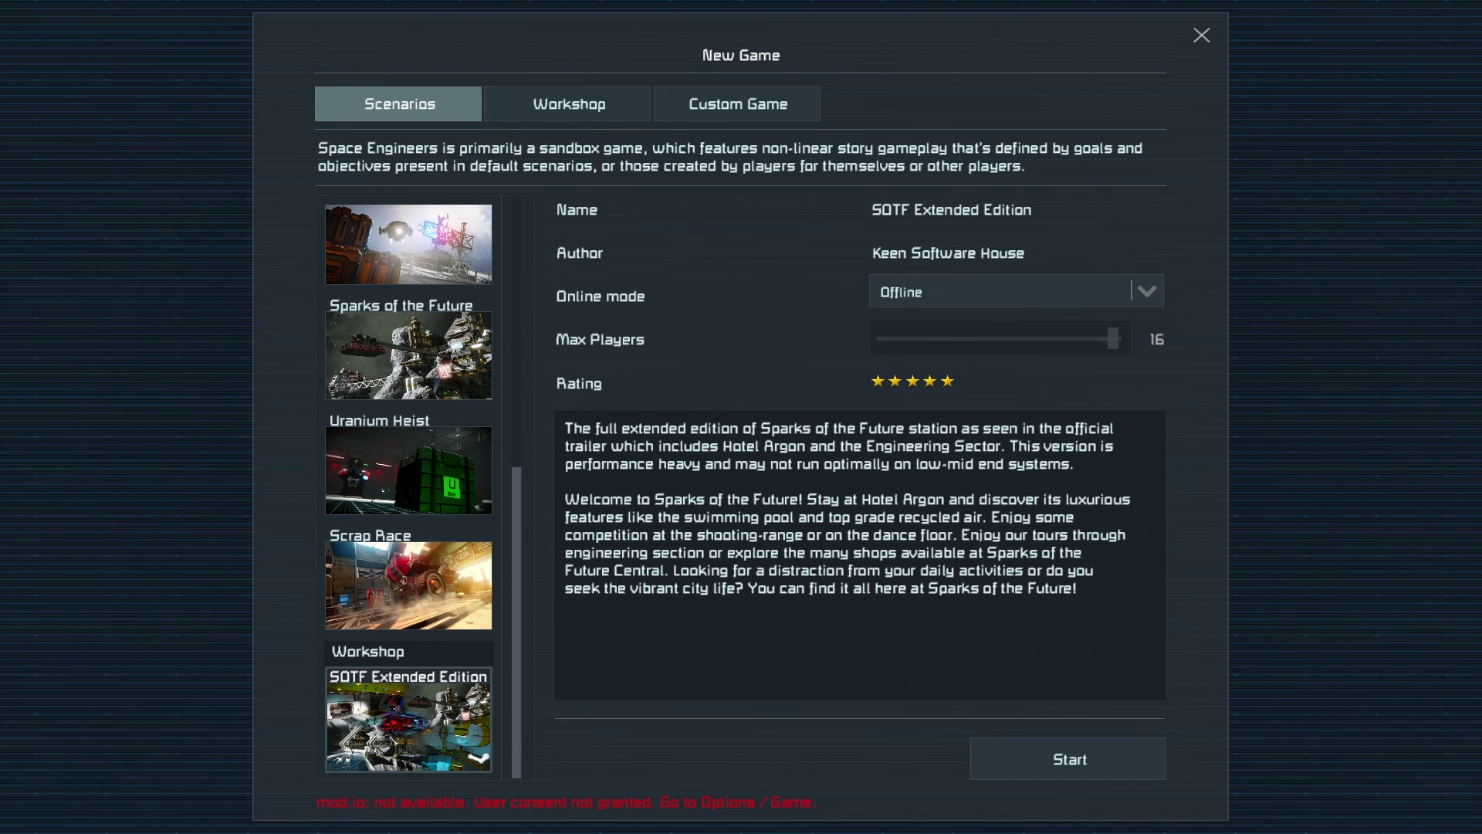
{"action": "scroll", "coordinate": [408, 488], "scroll_direction": "up", "scroll_amount": 5}
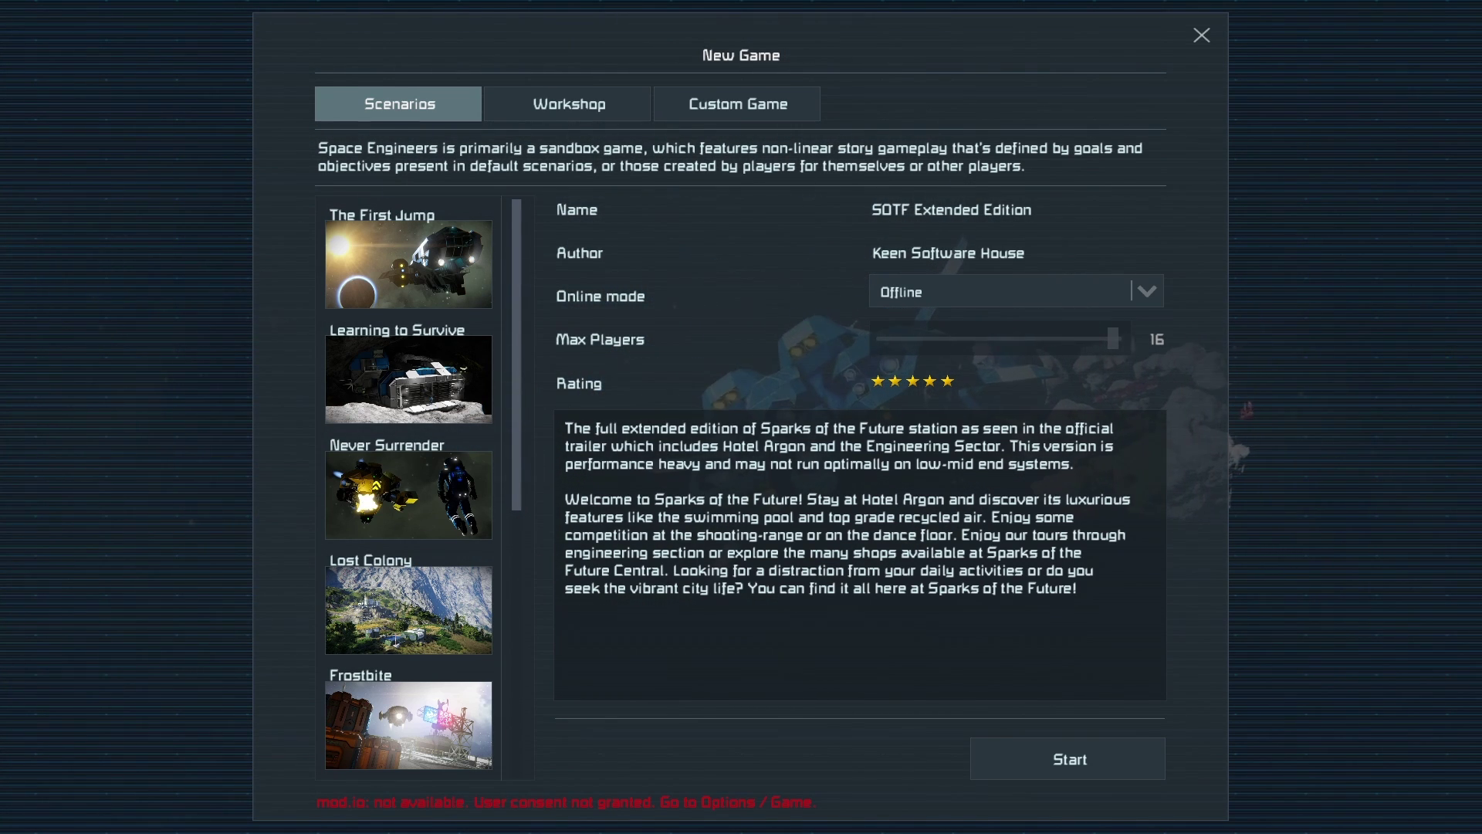
Switch to the custom game worlds and preview the Asteroid Armory and Crashed Red Ship setups.
{"action": "left_click", "coordinate": [737, 105]}
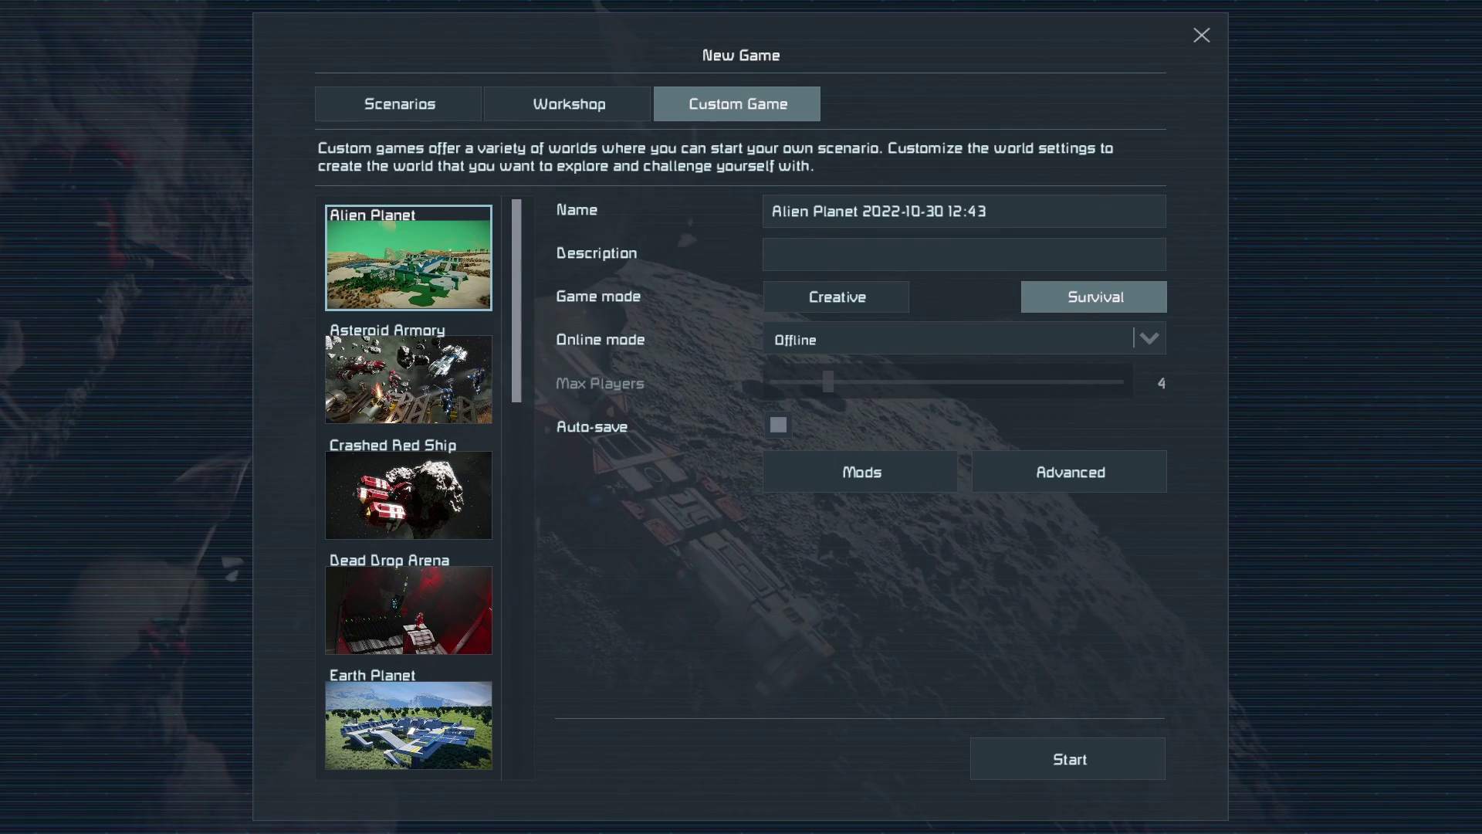
{"action": "scroll", "coordinate": [408, 378], "scroll_direction": "down", "scroll_amount": 1}
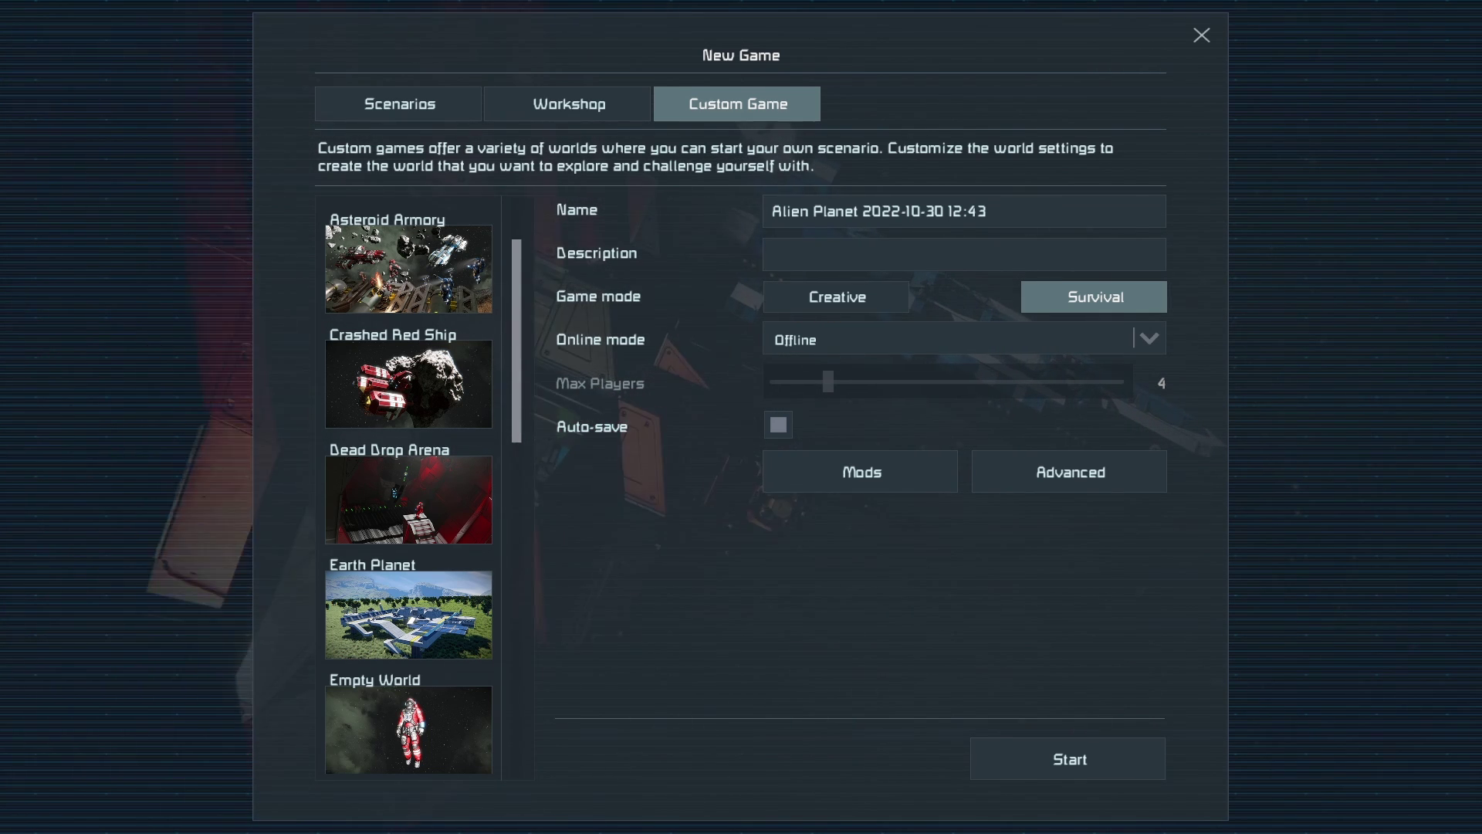
{"action": "scroll", "coordinate": [410, 486], "scroll_direction": "up", "scroll_amount": 1}
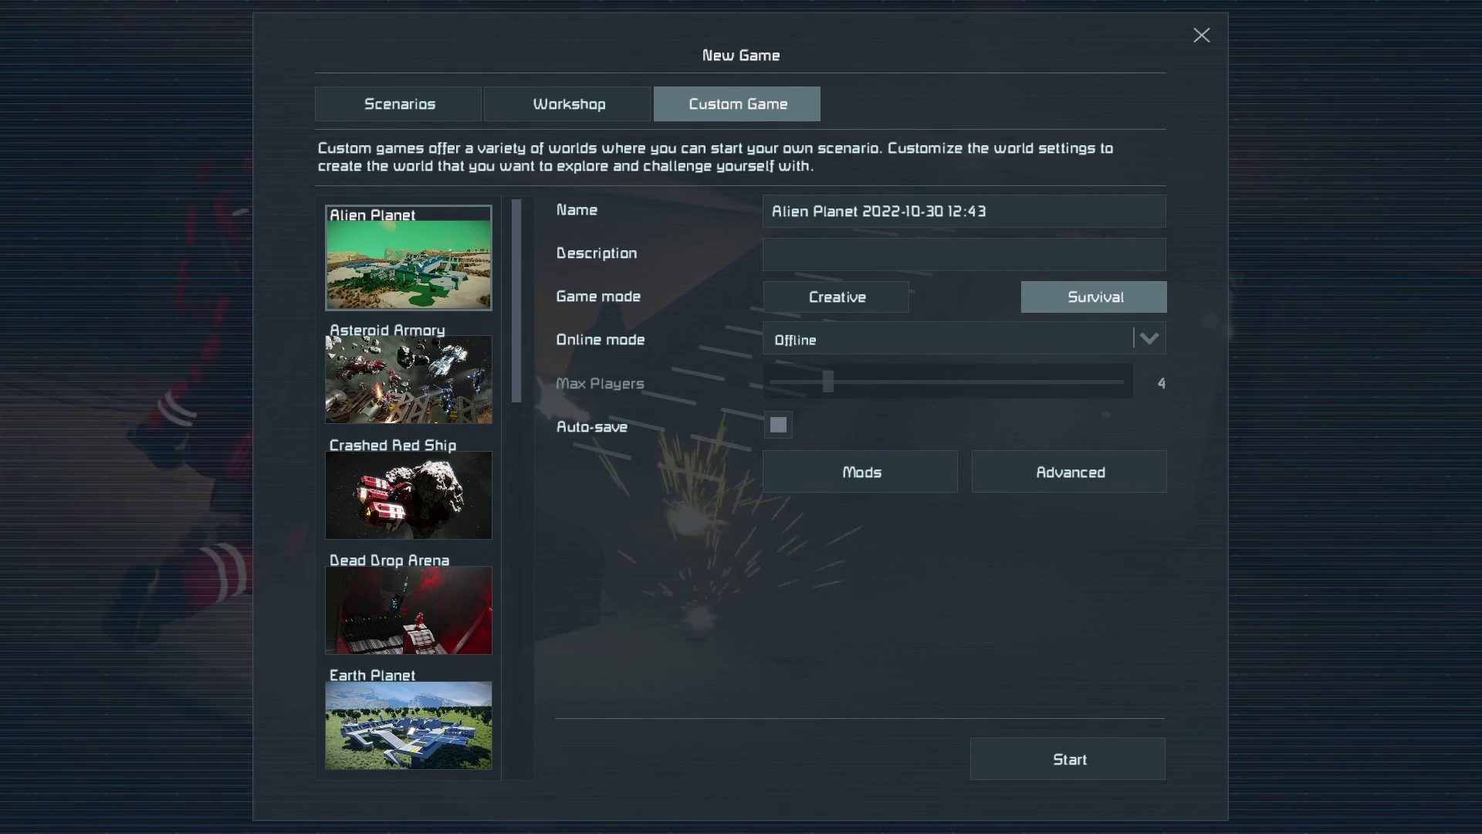
{"action": "left_click", "coordinate": [408, 372]}
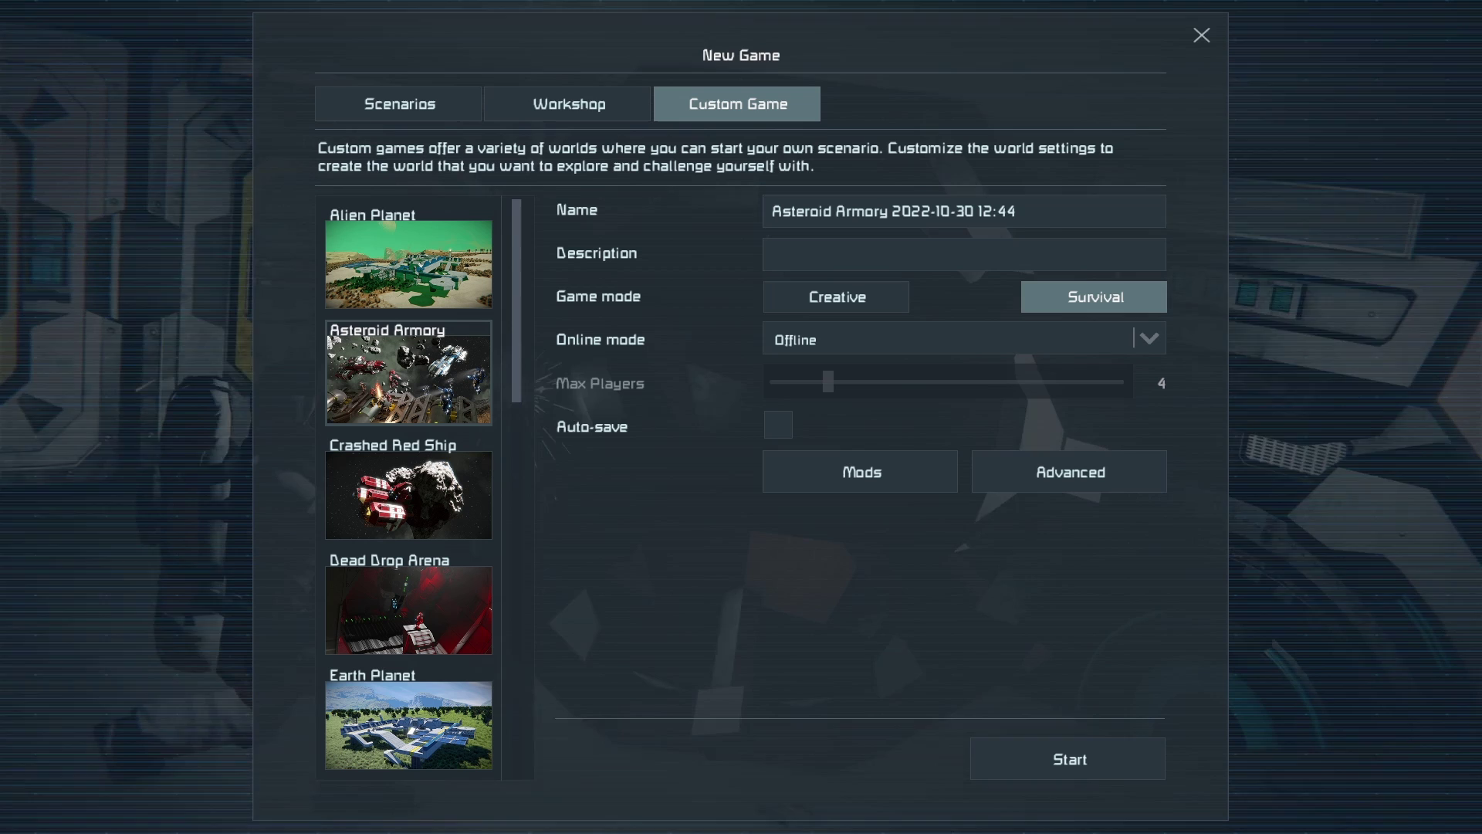
{"action": "left_click", "coordinate": [408, 487]}
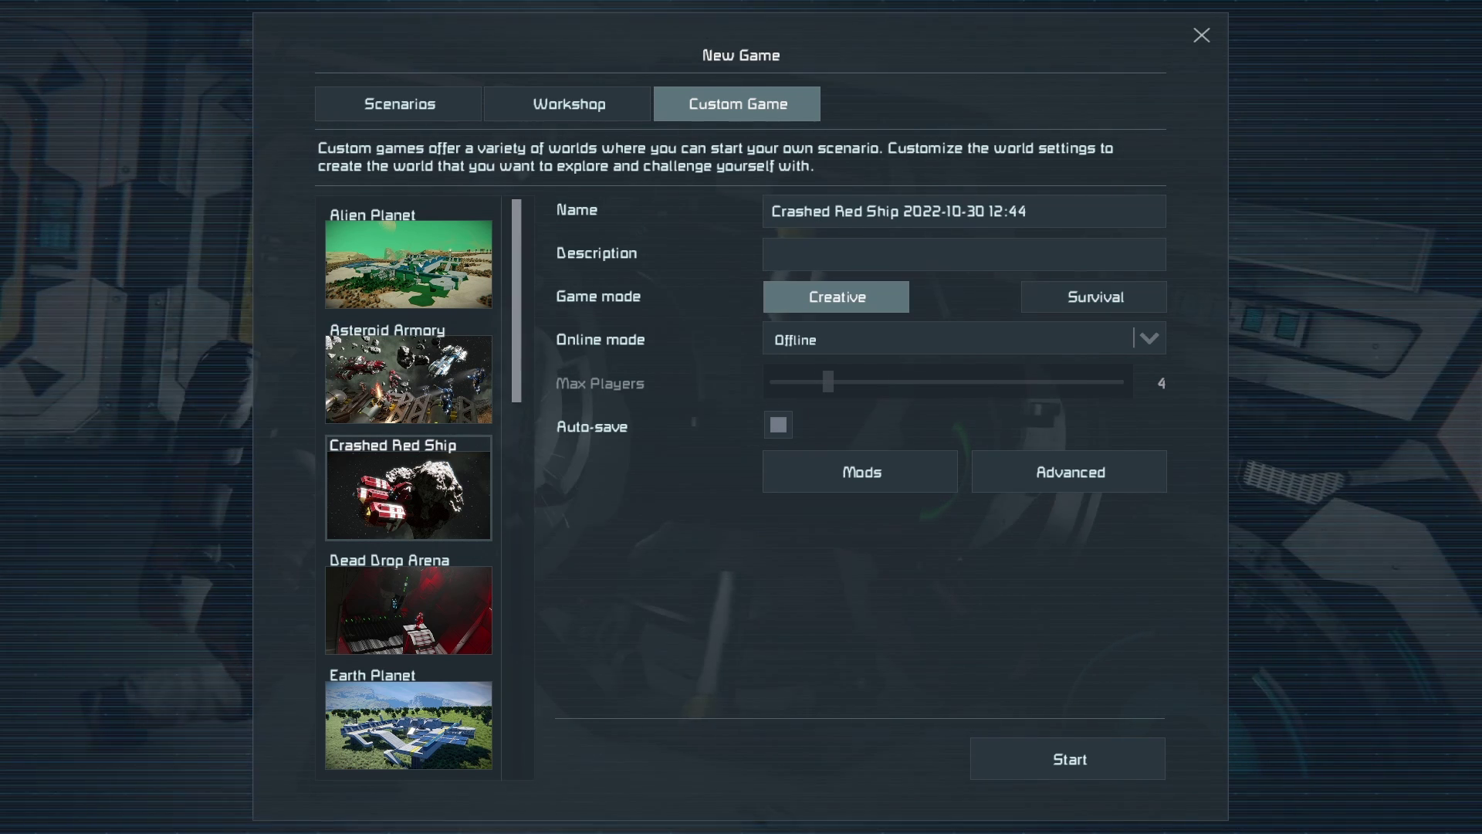
Choose the Star System world for the custom game.
{"action": "scroll", "coordinate": [408, 487], "scroll_direction": "down", "scroll_amount": 3}
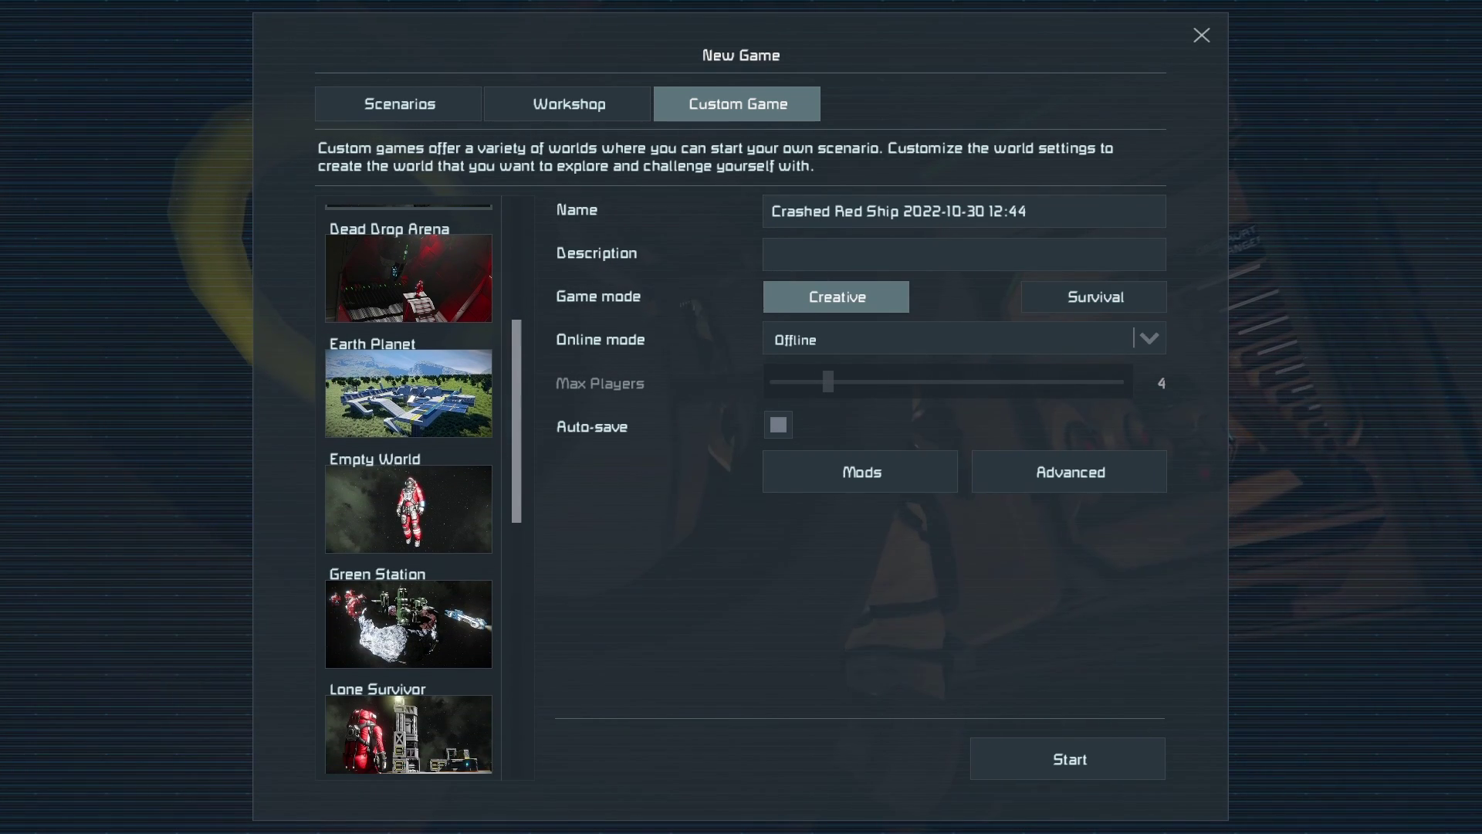
{"action": "scroll", "coordinate": [408, 487], "scroll_direction": "down", "scroll_amount": 2}
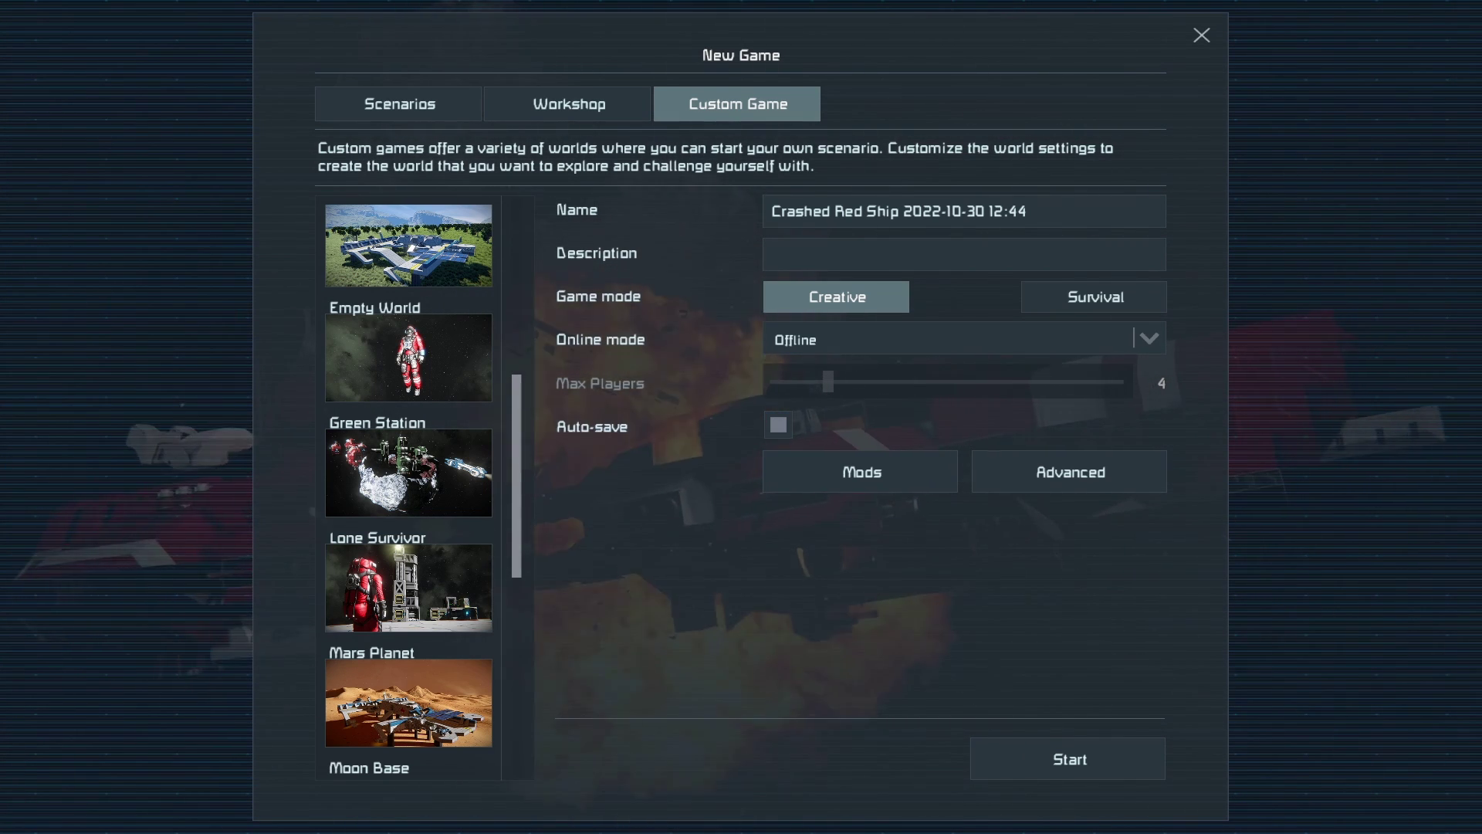
{"action": "scroll", "coordinate": [409, 486], "scroll_direction": "down", "scroll_amount": 1}
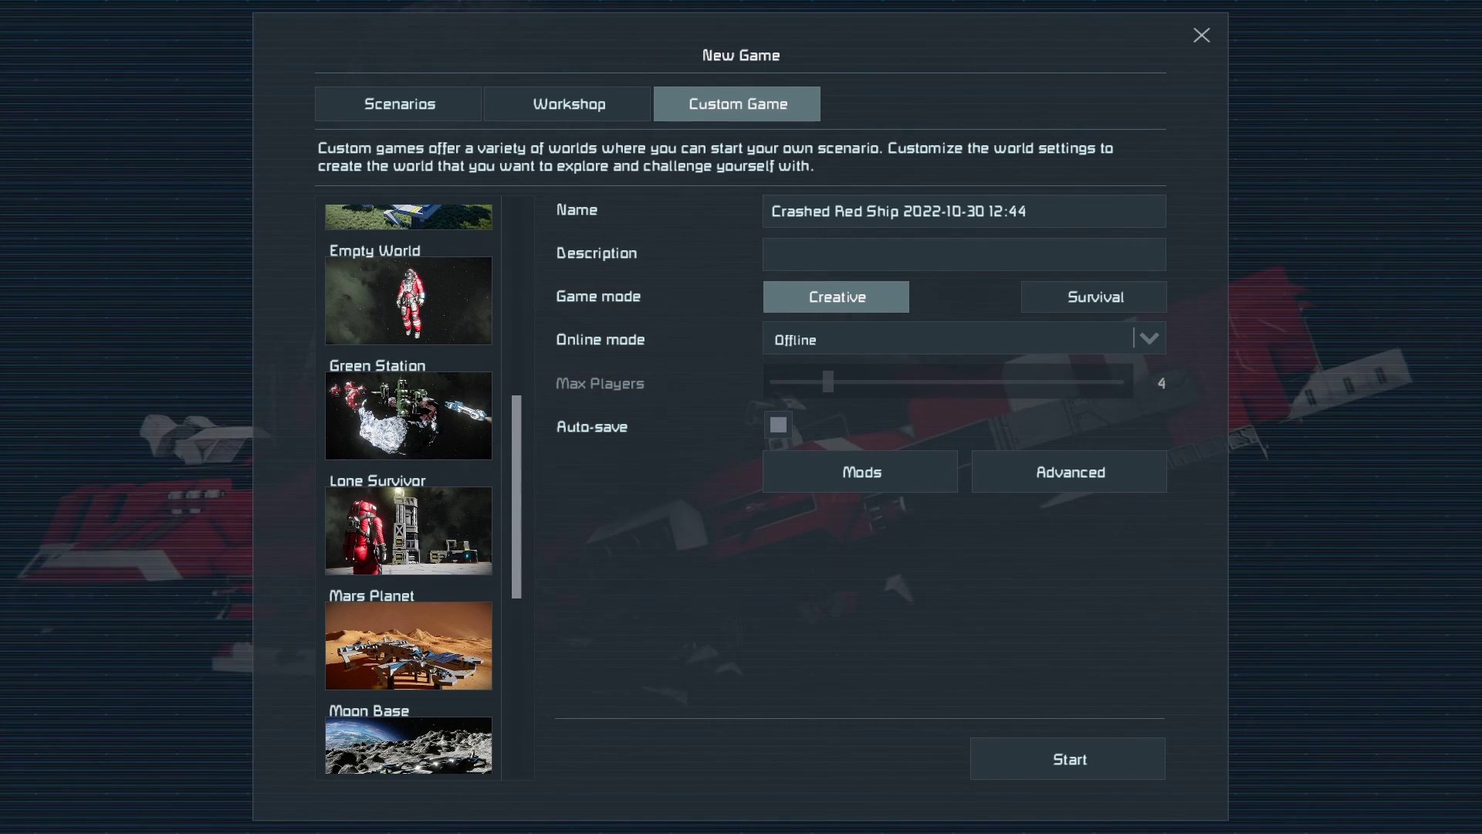
{"action": "scroll", "coordinate": [409, 489], "scroll_direction": "down", "scroll_amount": 2}
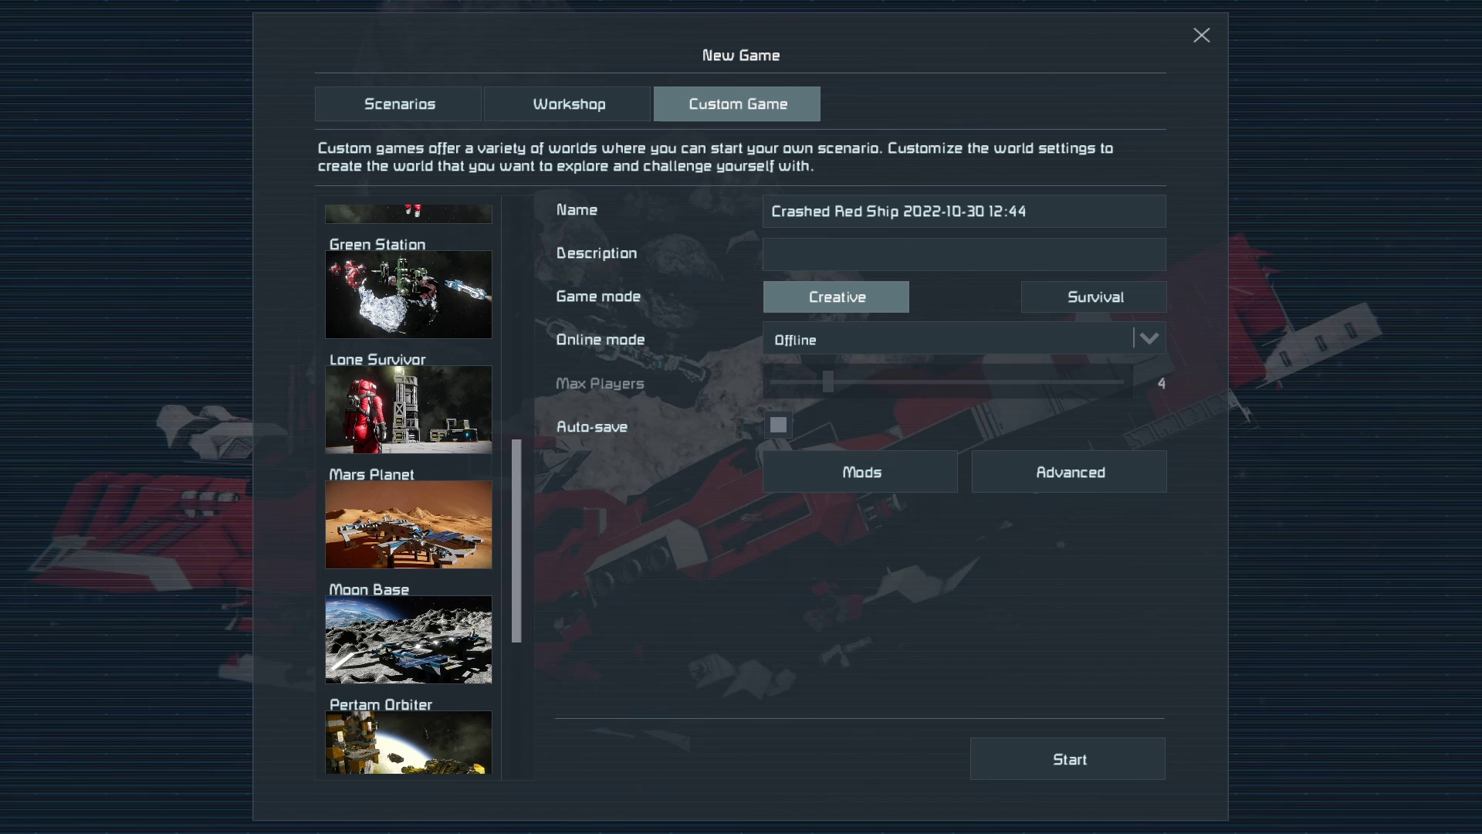
{"action": "scroll", "coordinate": [408, 489], "scroll_direction": "down", "scroll_amount": 1}
{"action": "scroll", "coordinate": [408, 489], "scroll_direction": "down", "scroll_amount": 5}
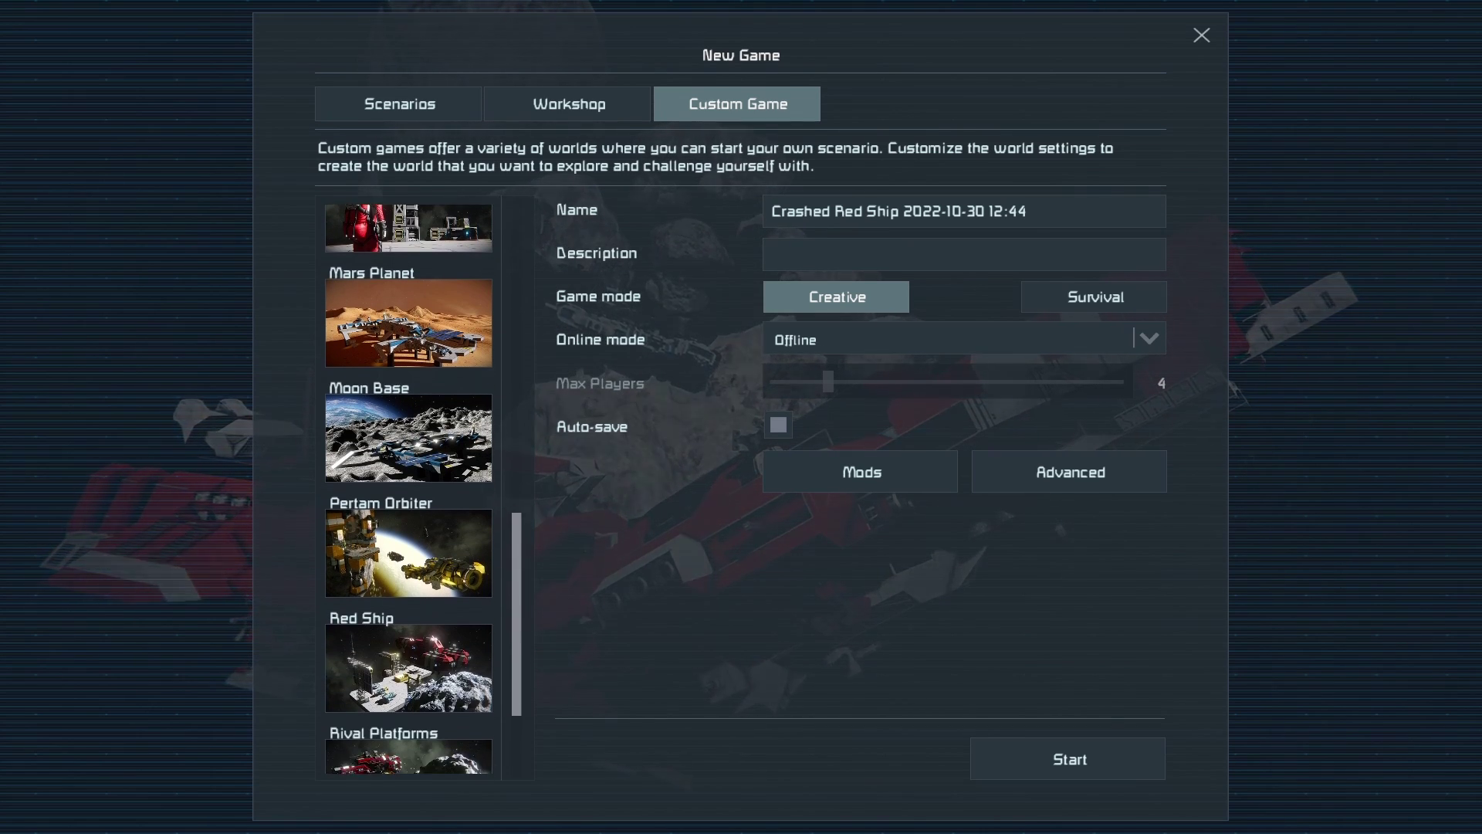
{"action": "scroll", "coordinate": [408, 489], "scroll_direction": "up", "scroll_amount": 6}
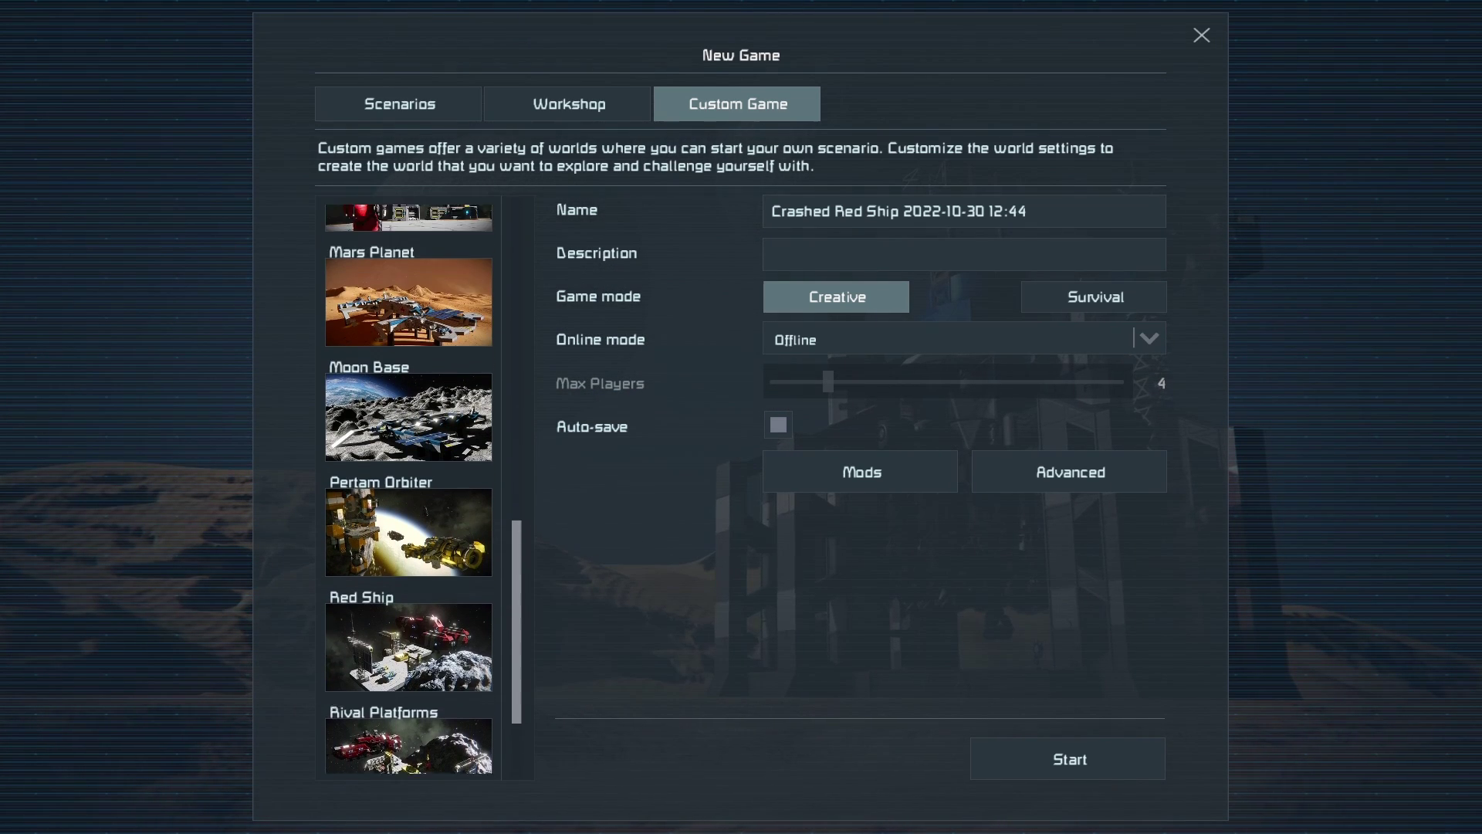
{"action": "scroll", "coordinate": [408, 488], "scroll_direction": "down", "scroll_amount": 2}
{"action": "scroll", "coordinate": [408, 489], "scroll_direction": "down", "scroll_amount": 4}
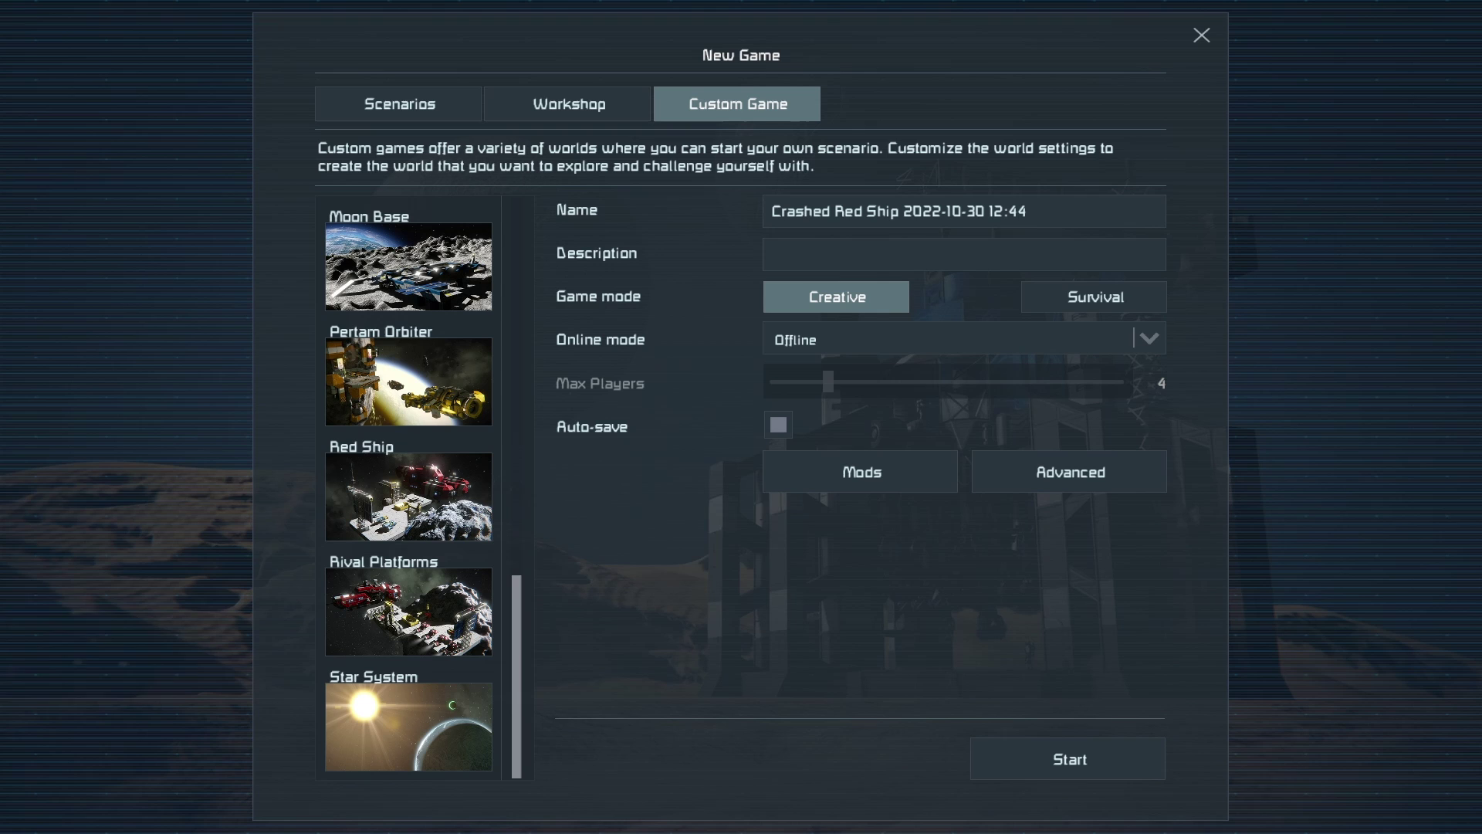
{"action": "left_click", "coordinate": [409, 719]}
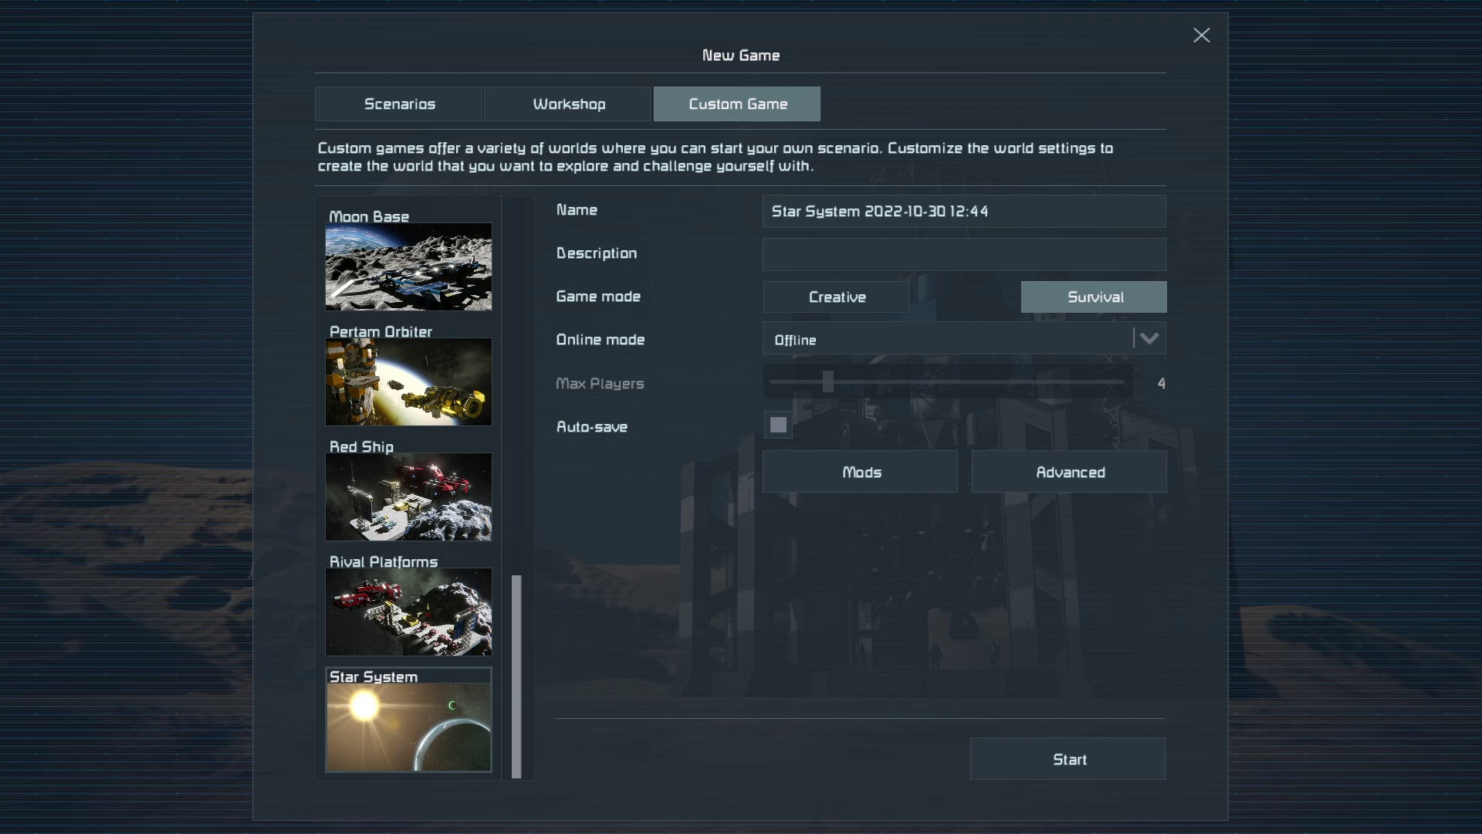
Open the advanced world settings for the Star System game and look through the available options.
{"action": "scroll", "coordinate": [408, 648], "scroll_direction": "up", "scroll_amount": 15}
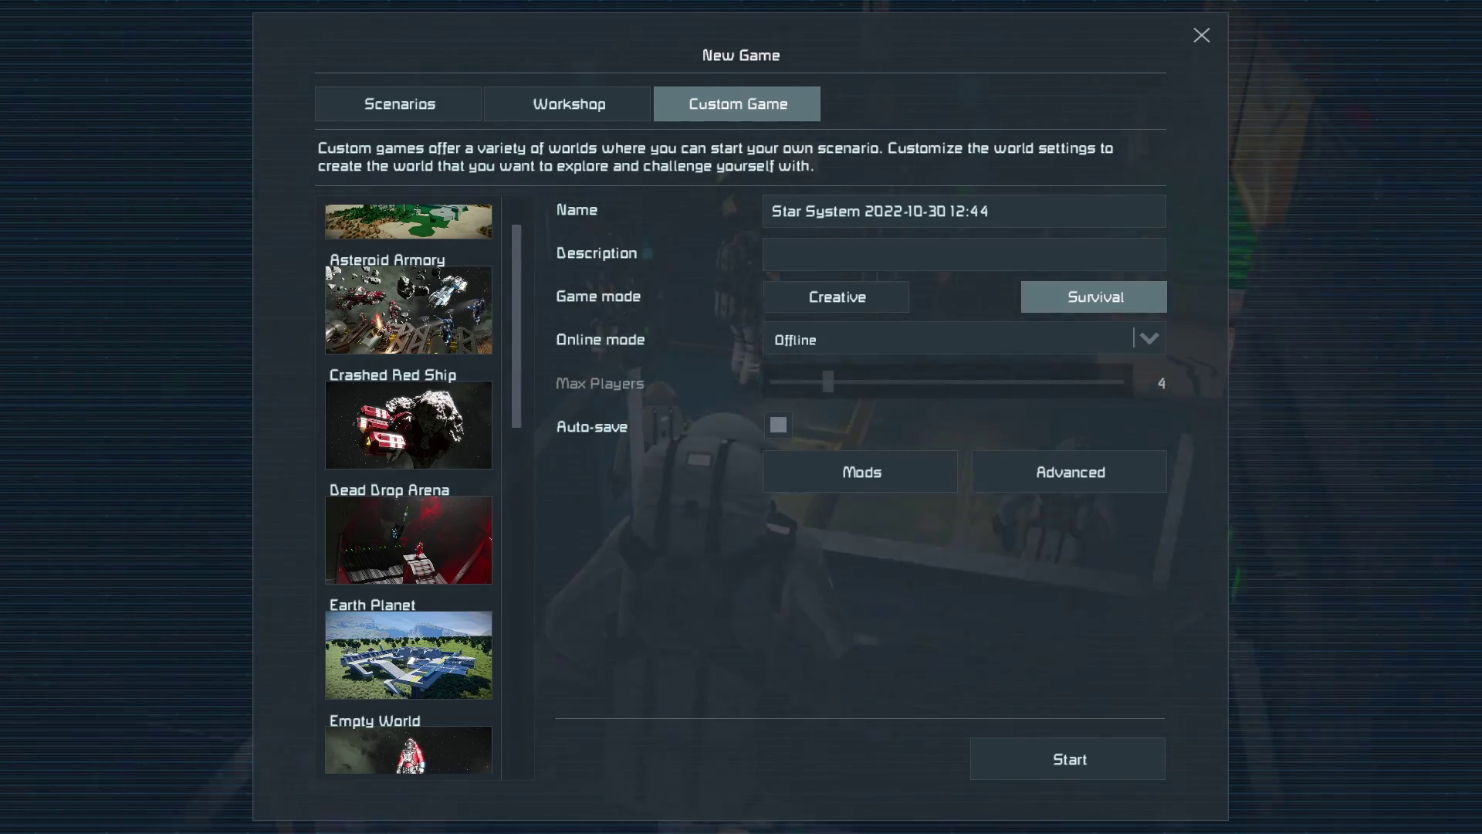
{"action": "left_click", "coordinate": [1070, 472]}
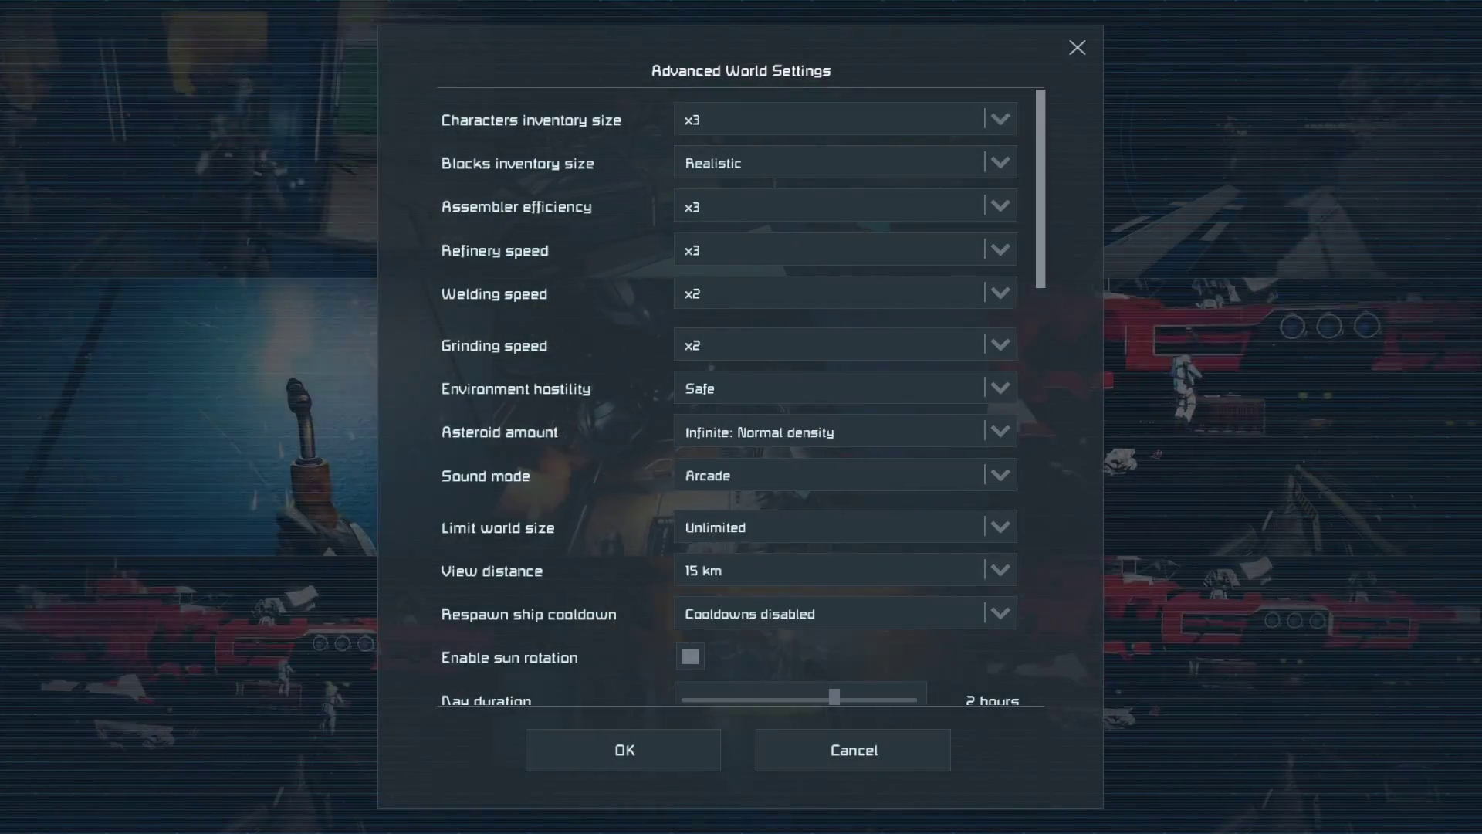
{"action": "scroll", "coordinate": [741, 402], "scroll_direction": "down", "scroll_amount": 15}
{"action": "scroll", "coordinate": [741, 401], "scroll_direction": "up", "scroll_amount": 8}
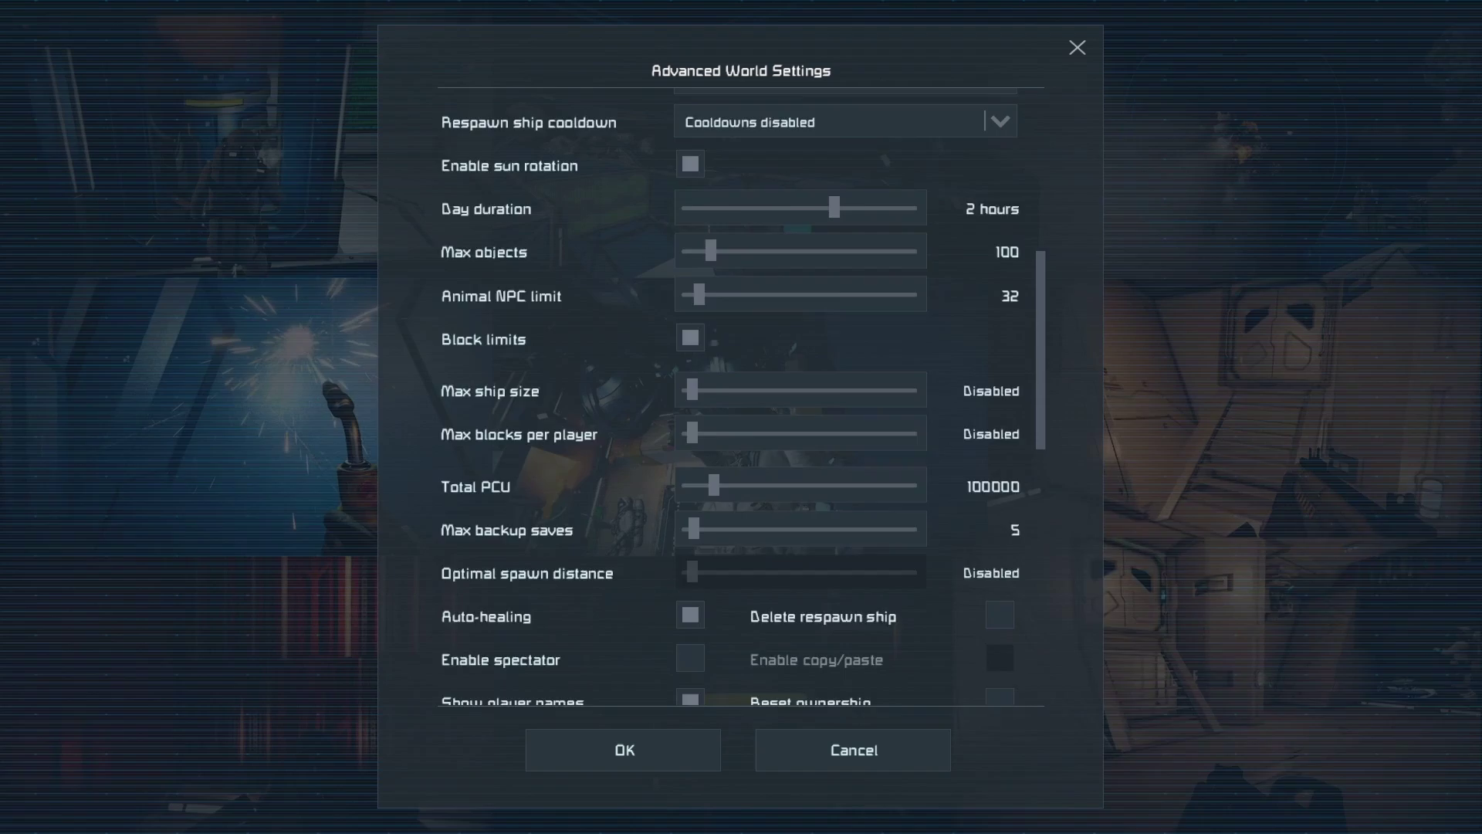
{"action": "scroll", "coordinate": [741, 401], "scroll_direction": "up", "scroll_amount": 5}
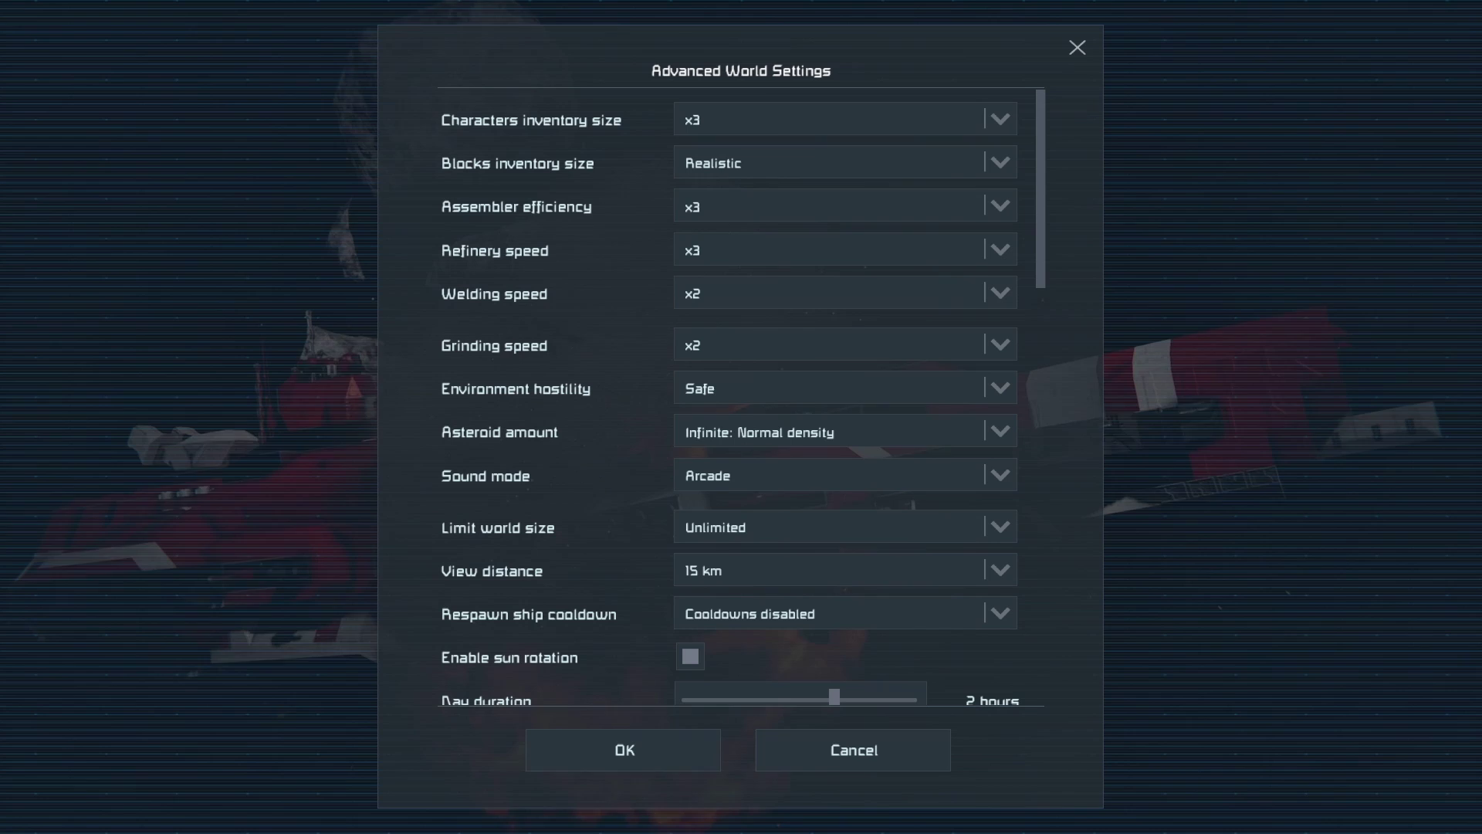
Review the choices for characters and blocks inventory size, keeping x3 for characters and Realistic for blocks.
{"action": "left_click", "coordinate": [845, 119]}
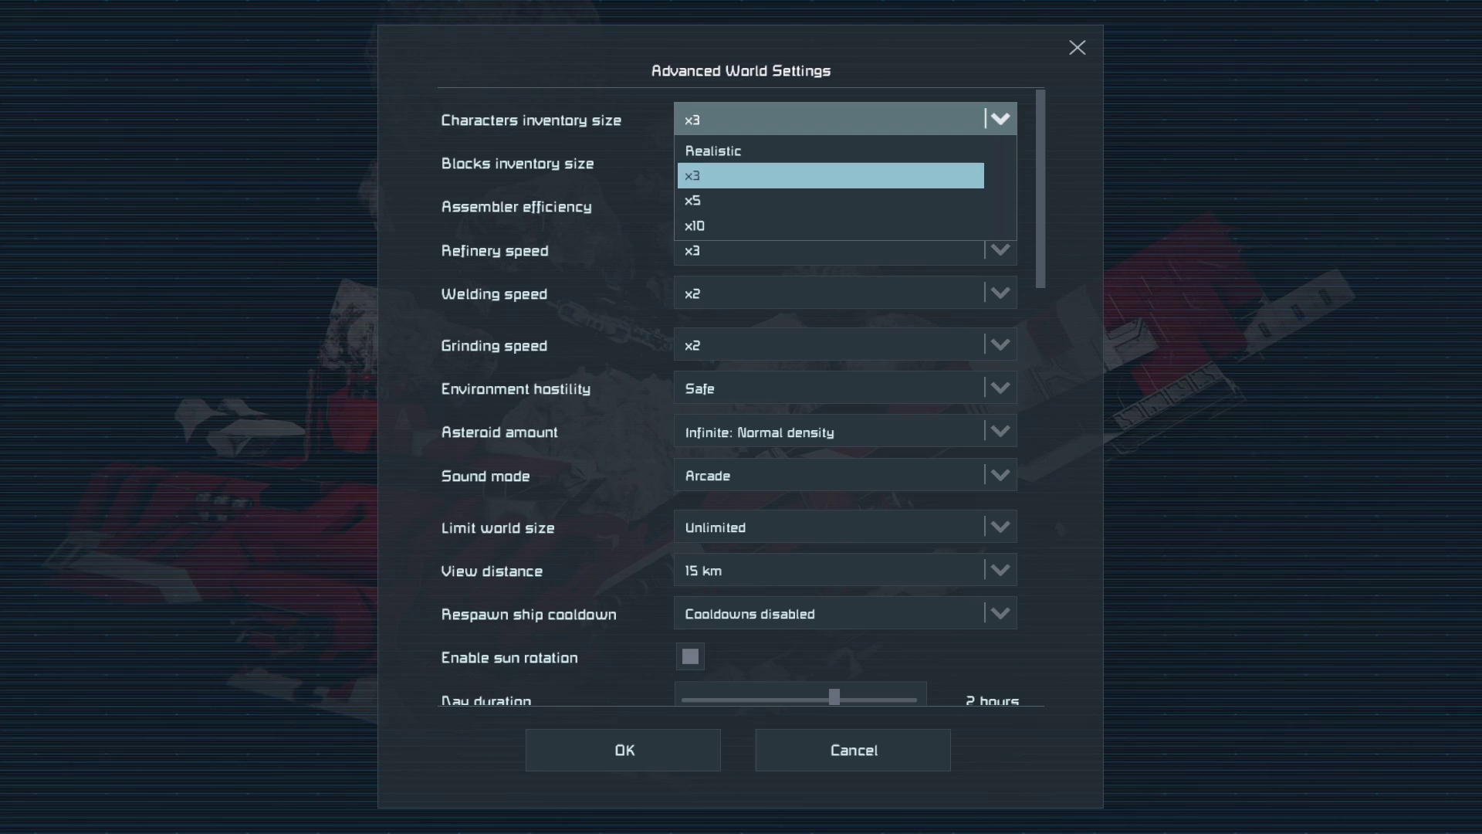
{"action": "left_click", "coordinate": [831, 176]}
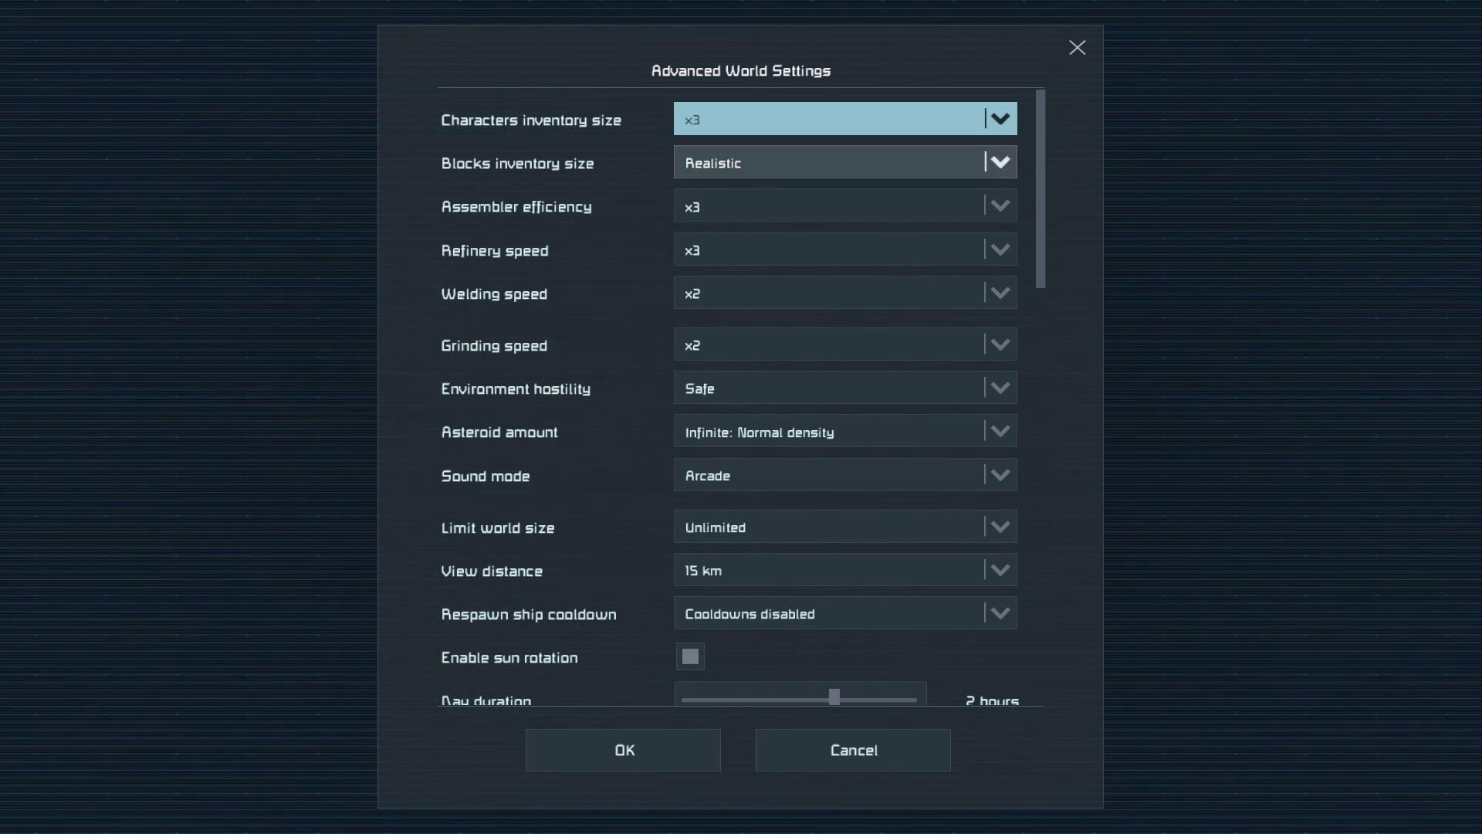
{"action": "left_click", "coordinate": [911, 163]}
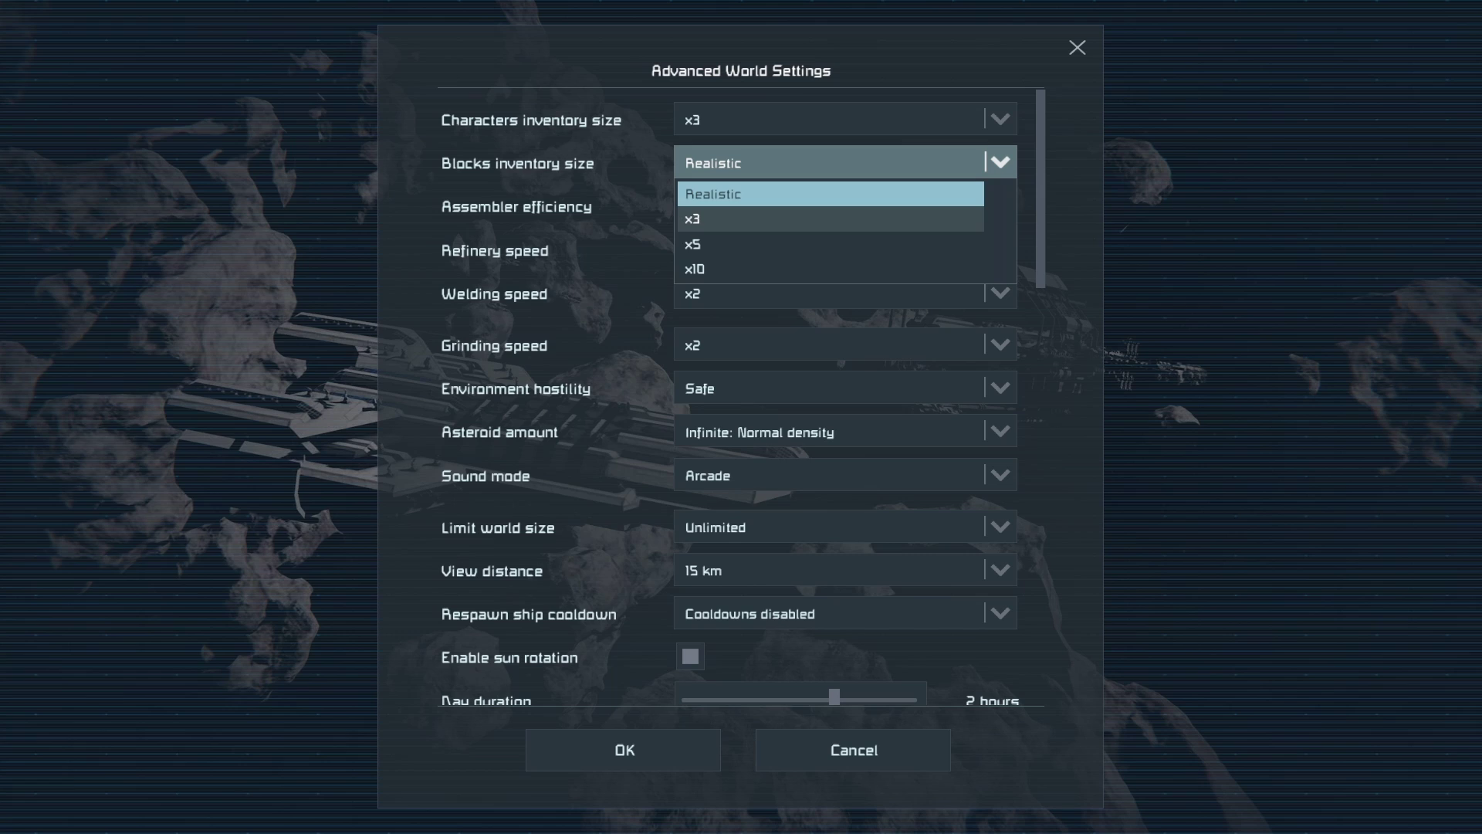
{"action": "left_click", "coordinate": [911, 163]}
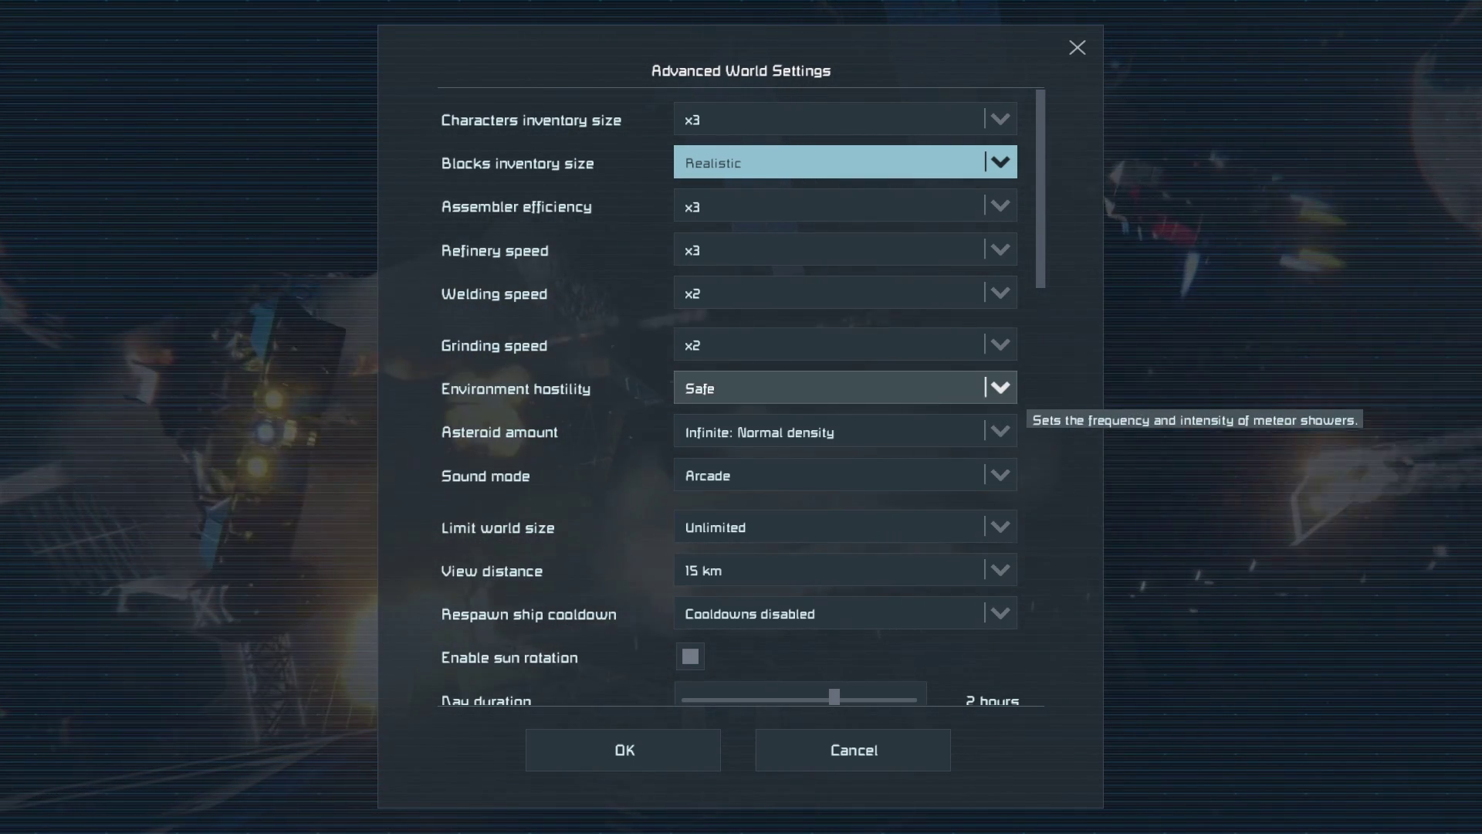
Review the environment hostility and asteroid amount choices, keeping Safe and Infinite: Normal density.
{"action": "left_click", "coordinate": [849, 388]}
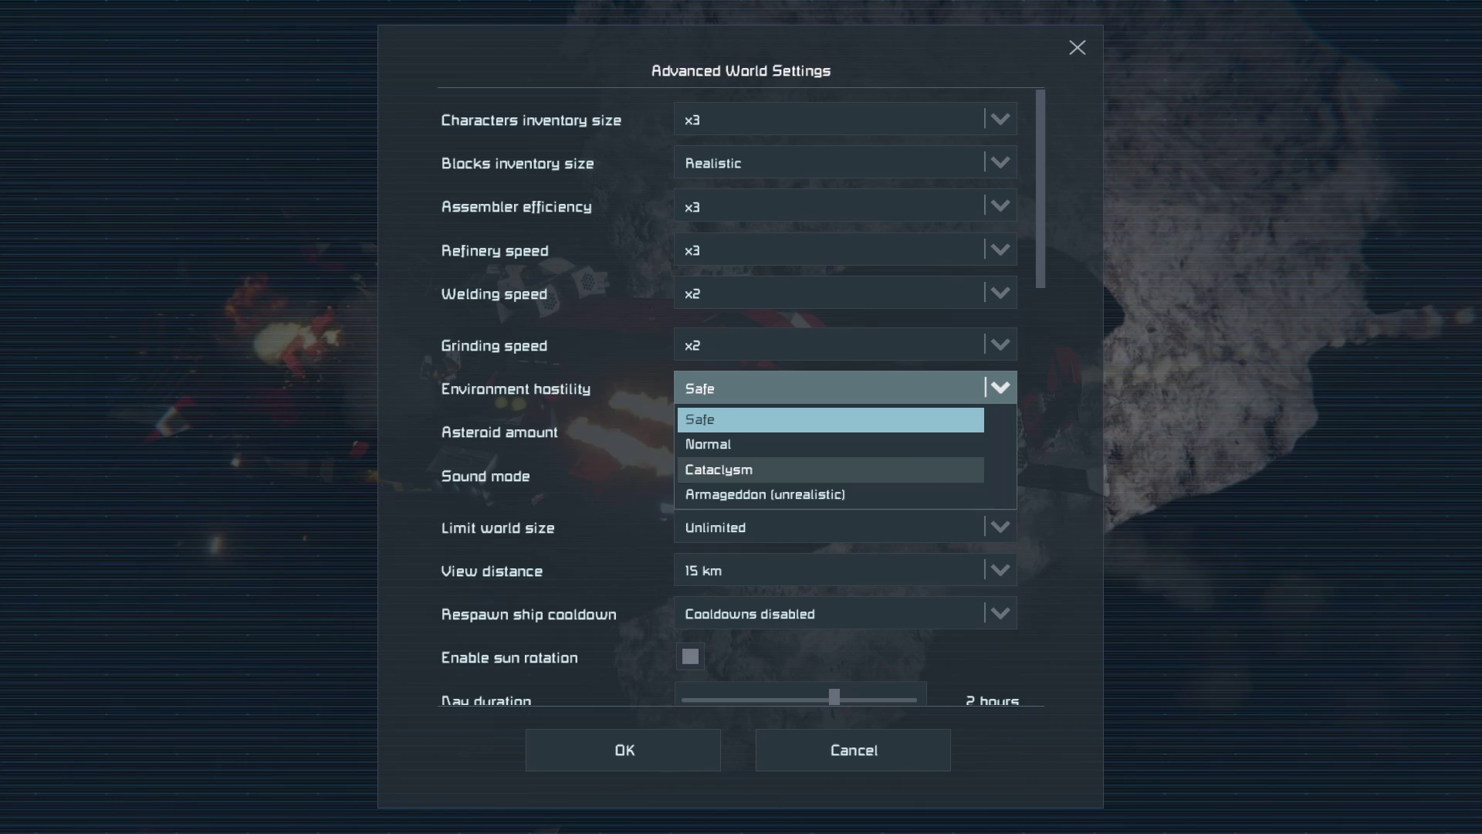
{"action": "left_click", "coordinate": [831, 420]}
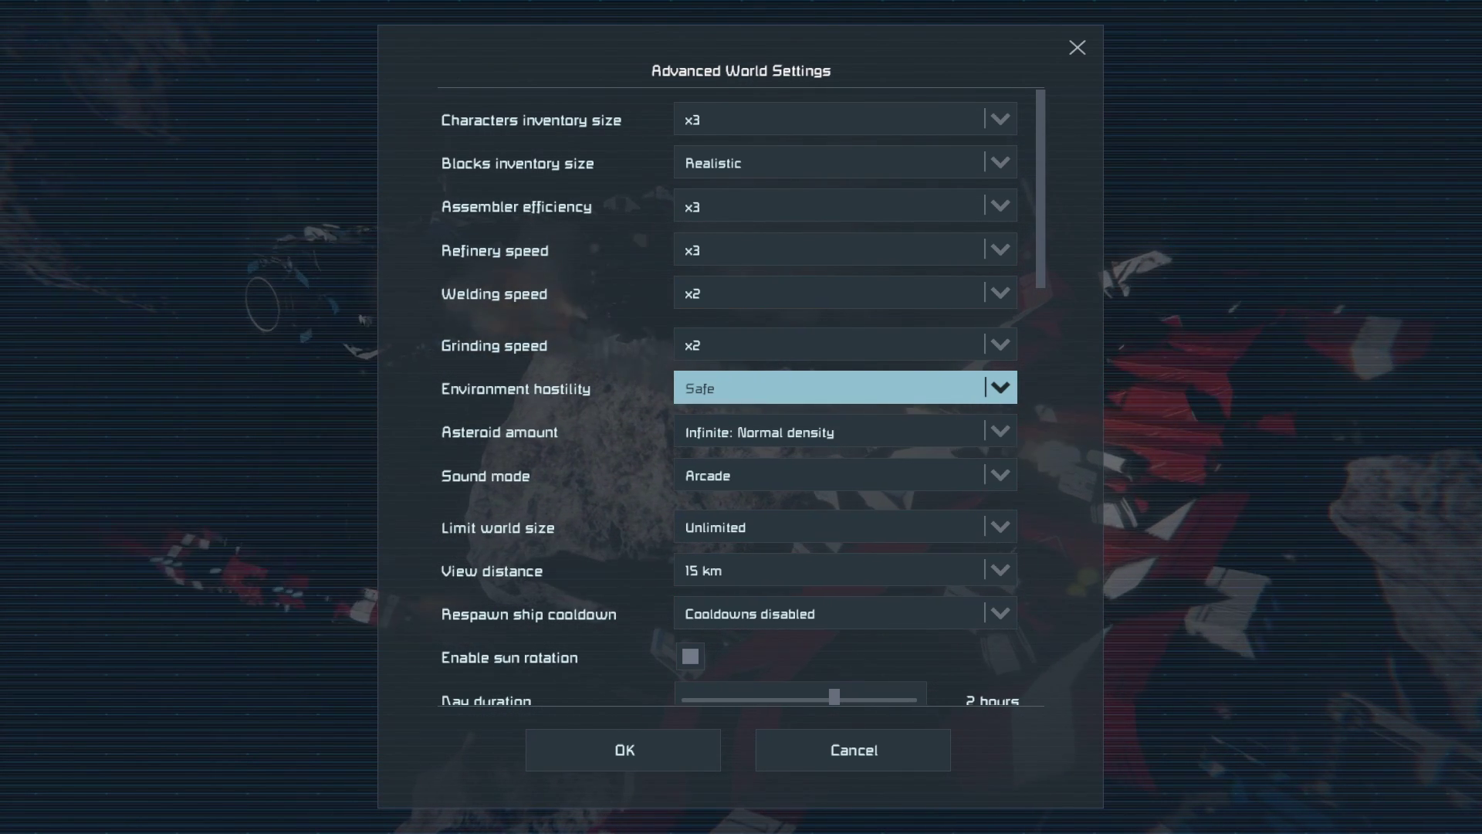
{"action": "key", "text": "Down"}
{"action": "key", "text": "Return"}
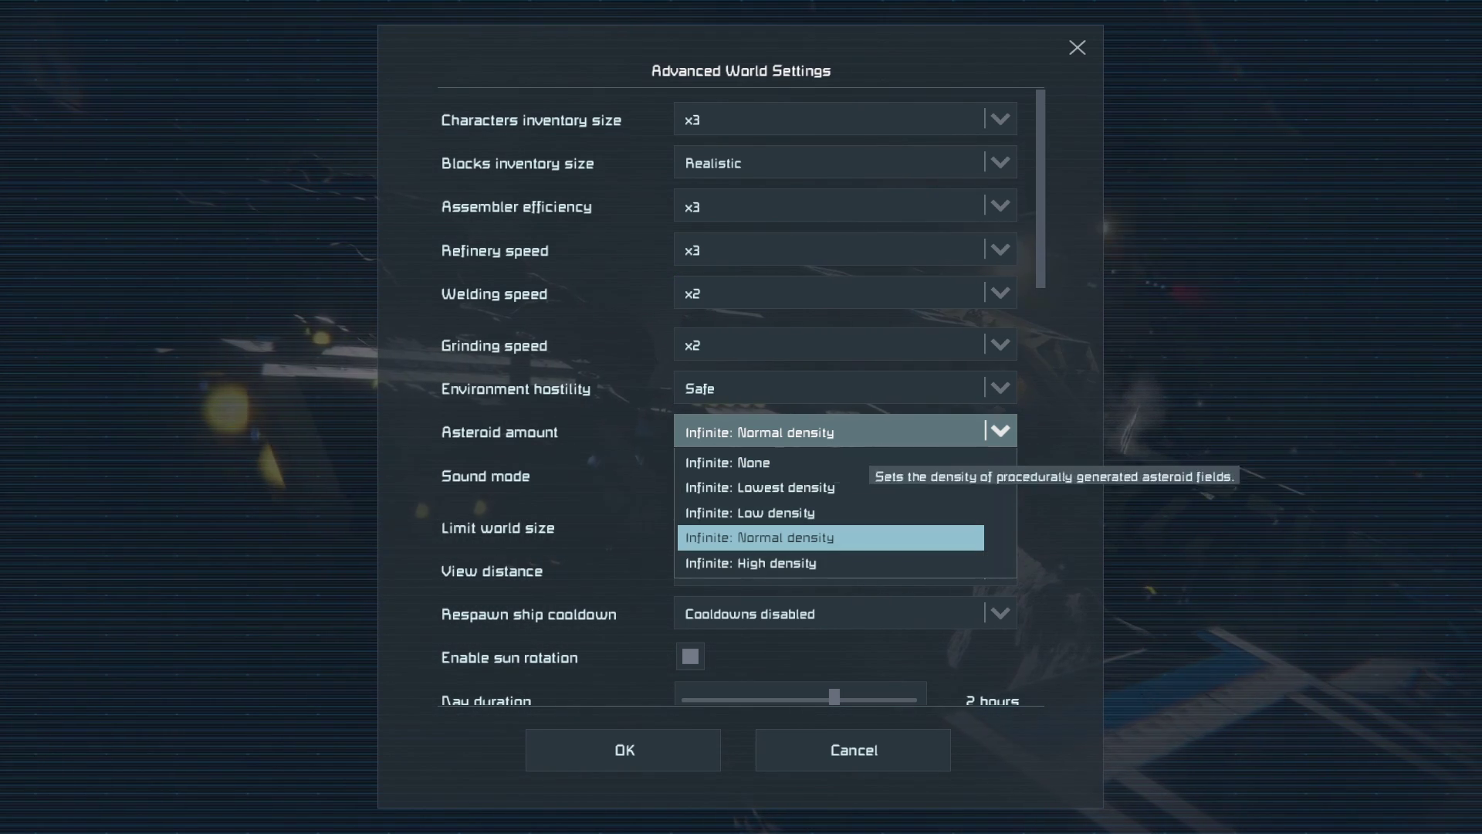
{"action": "key", "text": "Return"}
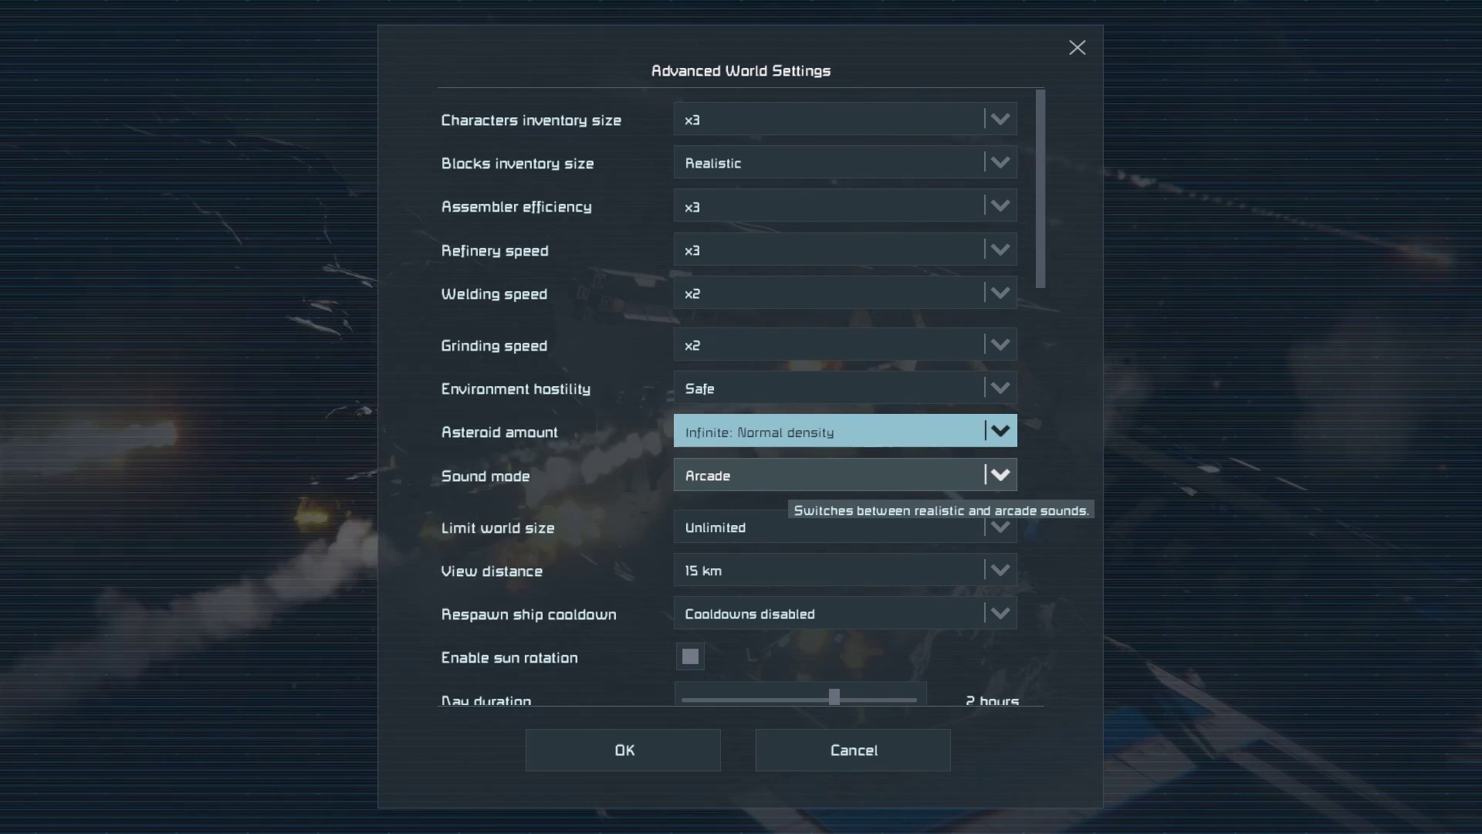
Review the sound mode and world size limit choices, keeping Arcade and Unlimited.
{"action": "left_click", "coordinate": [772, 475]}
{"action": "left_click", "coordinate": [772, 475]}
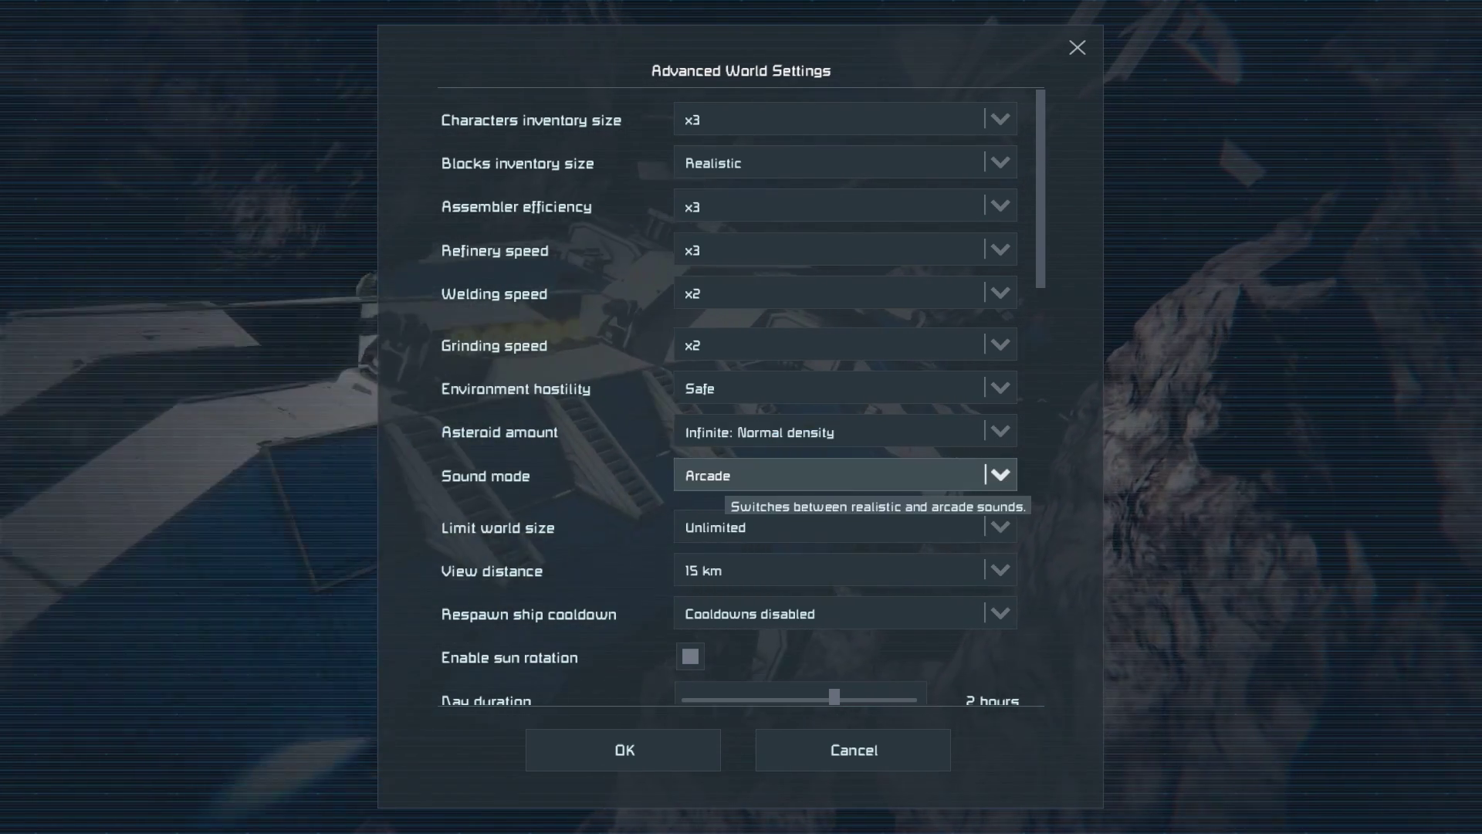
{"action": "left_click", "coordinate": [772, 475]}
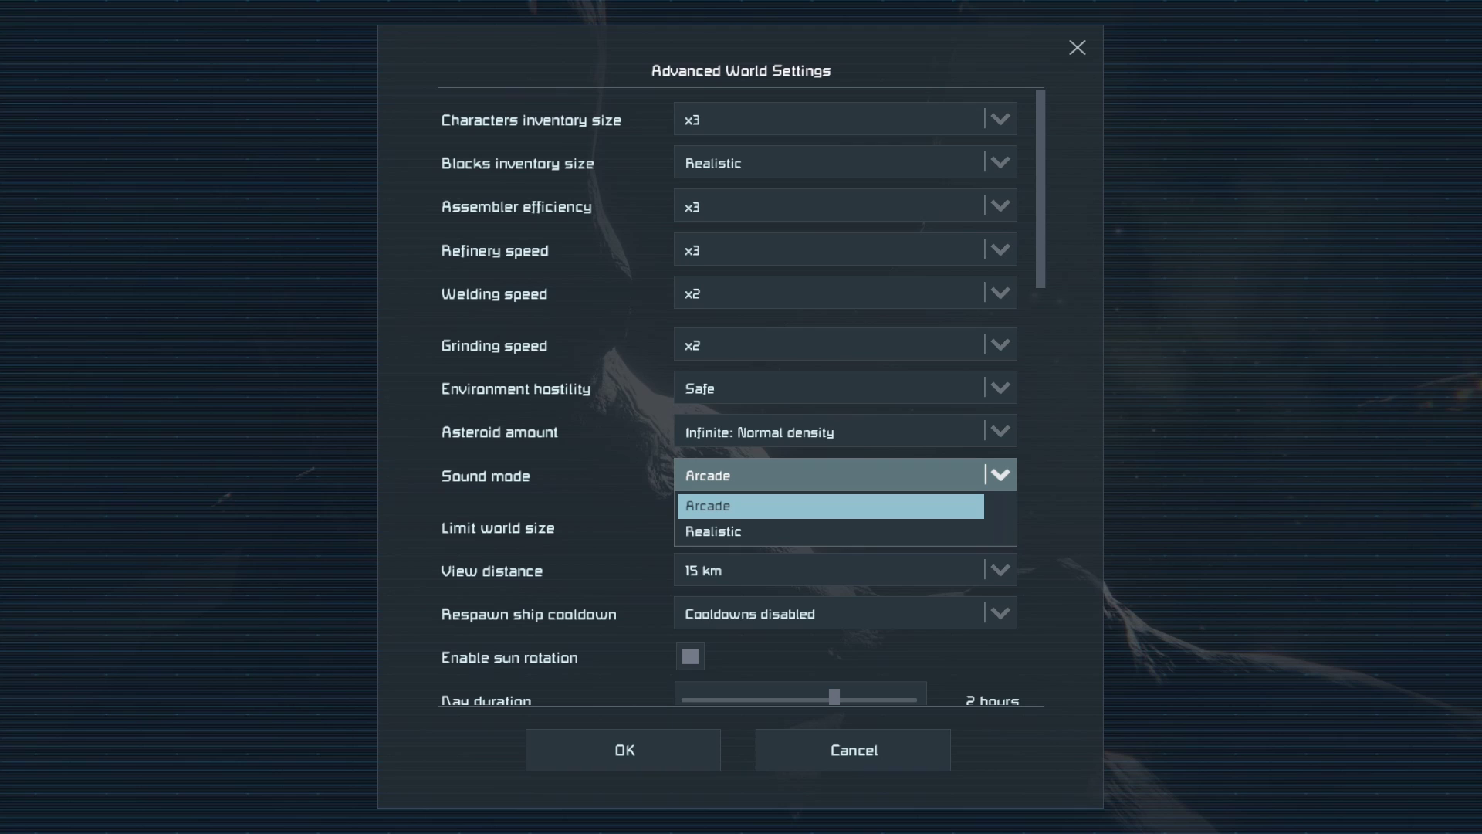
{"action": "left_click", "coordinate": [772, 505]}
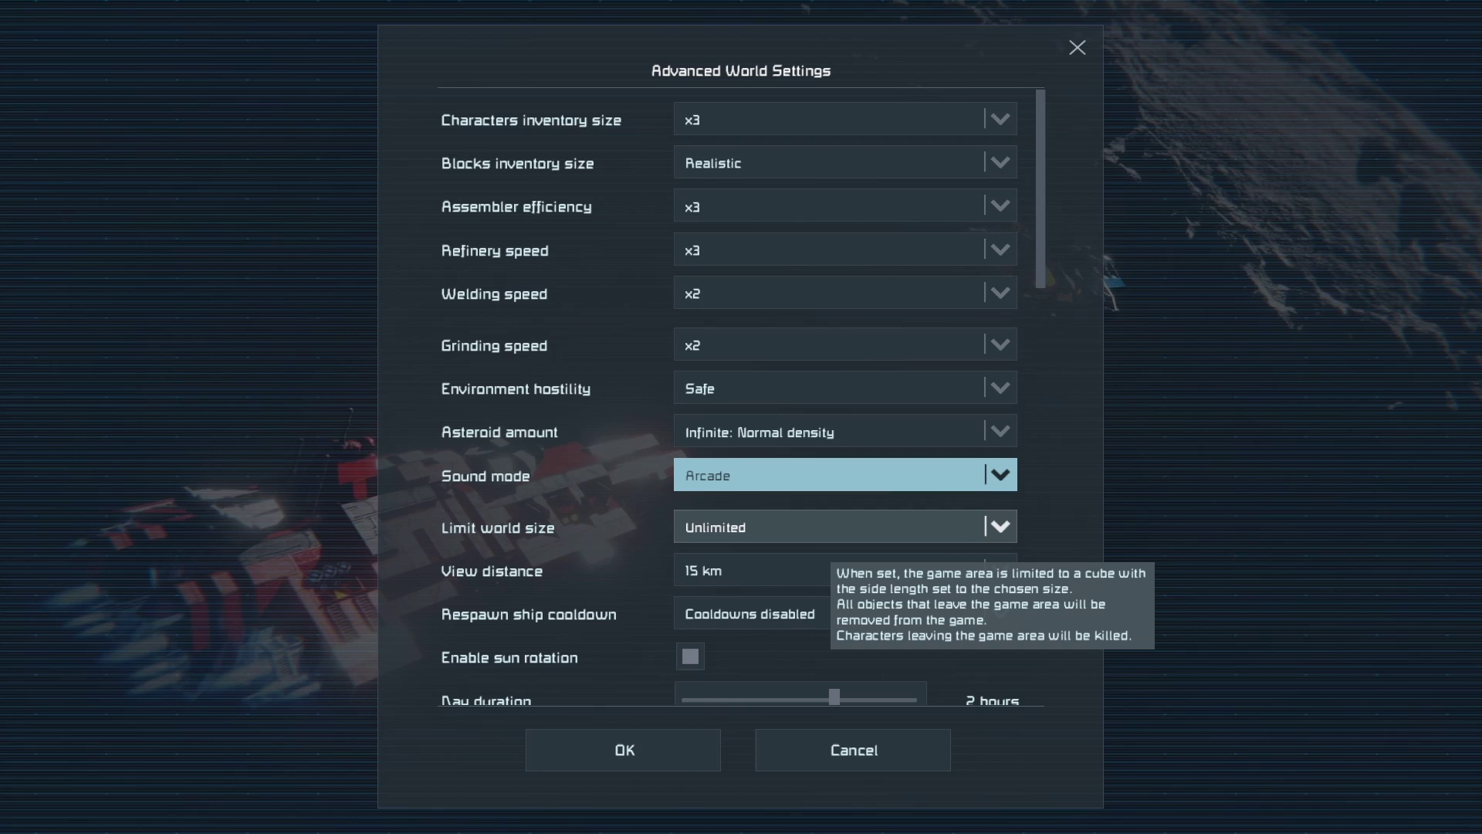
{"action": "left_click", "coordinate": [826, 531]}
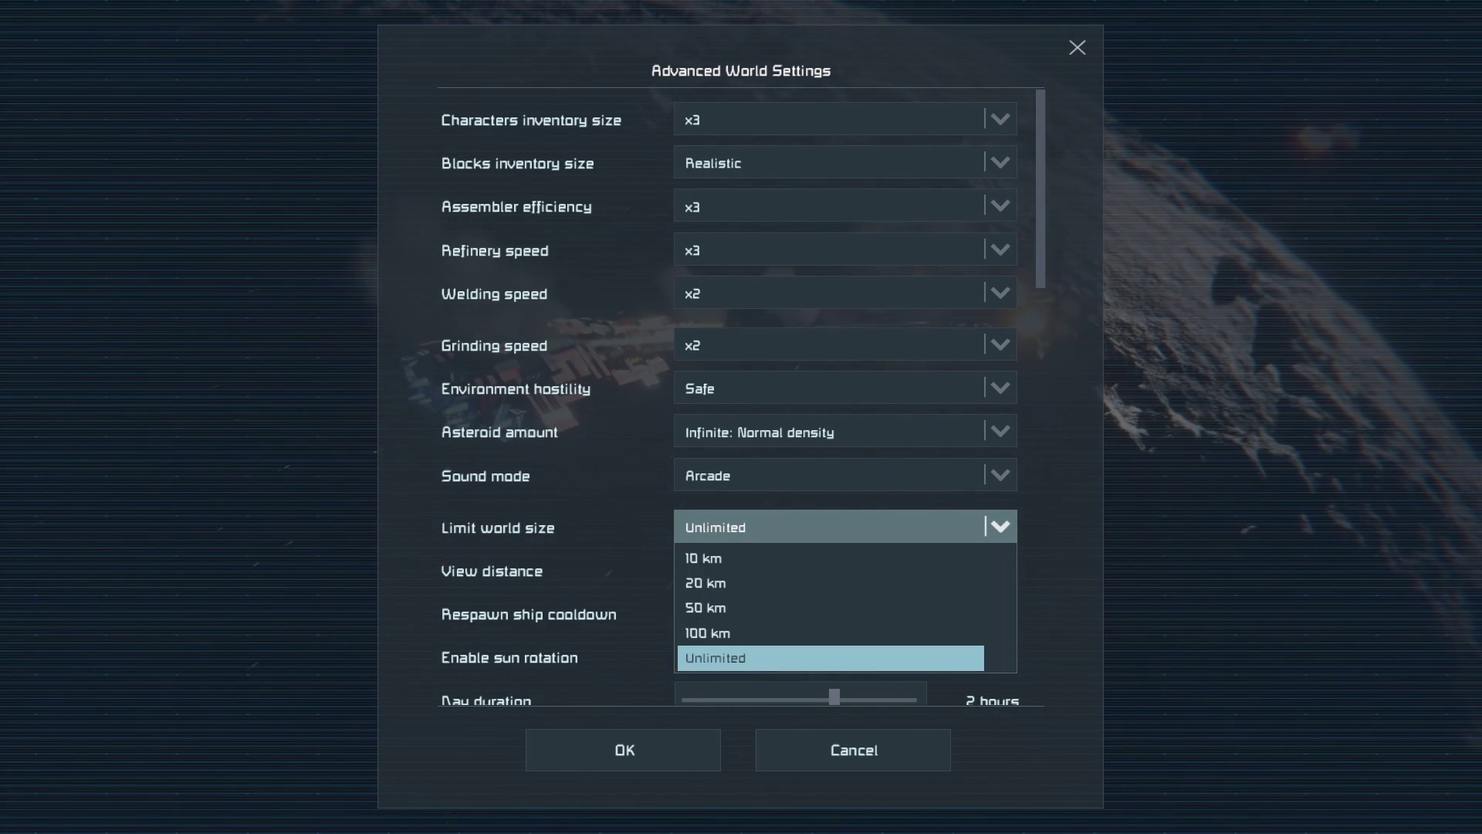
{"action": "left_click", "coordinate": [826, 527]}
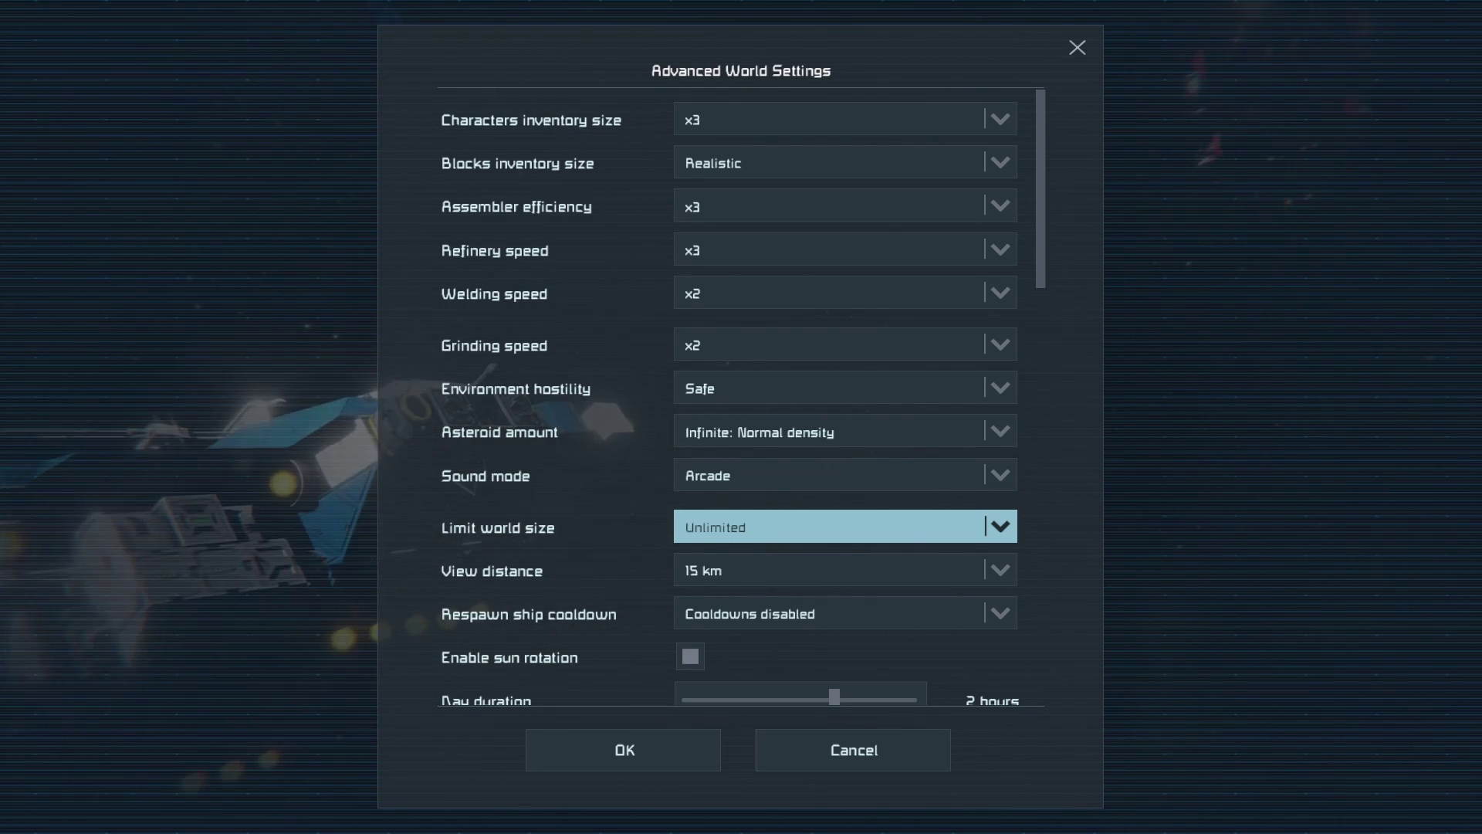
Review the world size limit, view distance and respawn ship cooldown choices, keeping Unlimited, 15 km and Cooldowns disabled.
{"action": "left_click", "coordinate": [826, 528]}
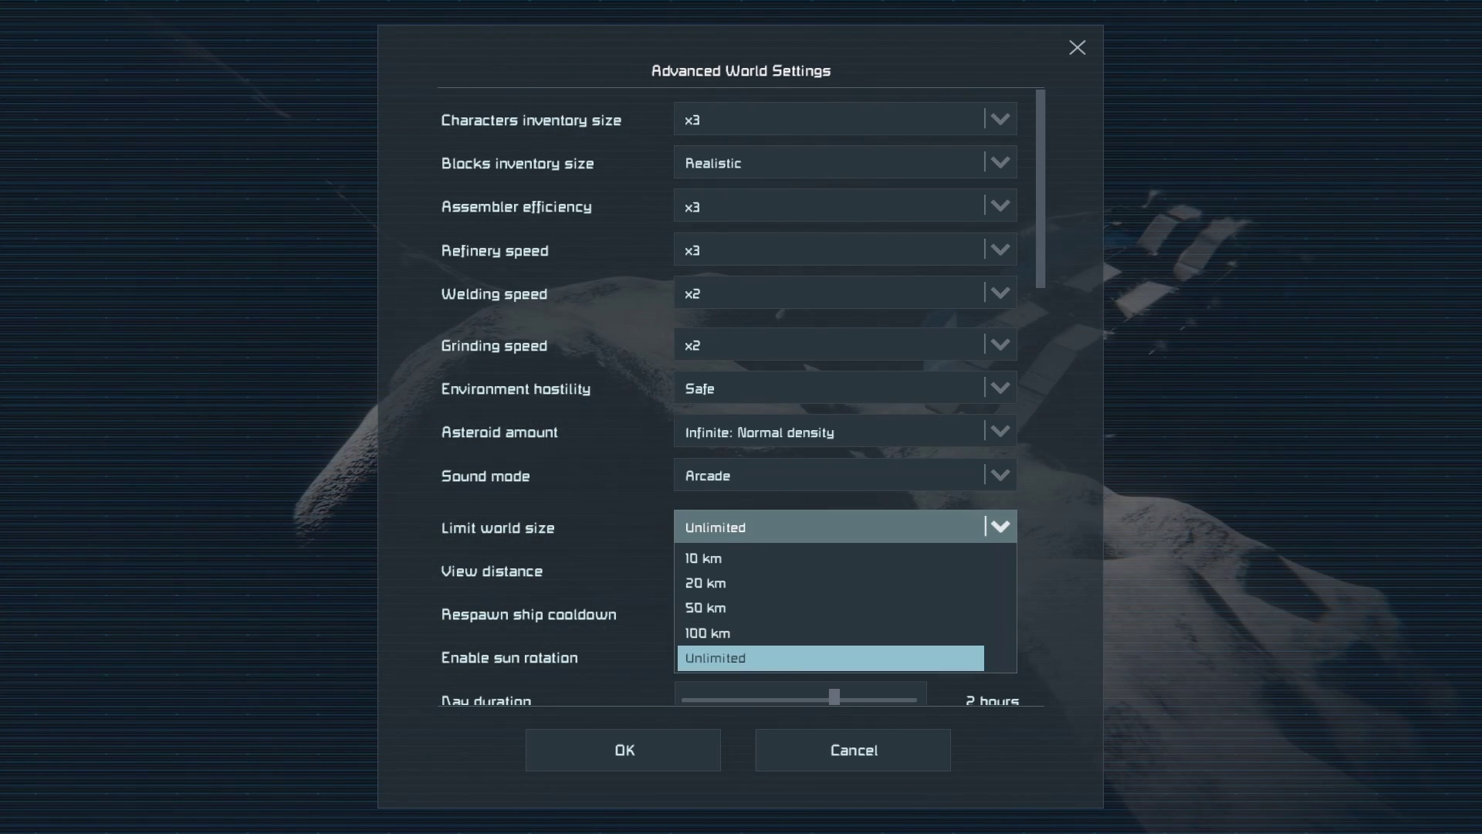
{"action": "left_click", "coordinate": [826, 528]}
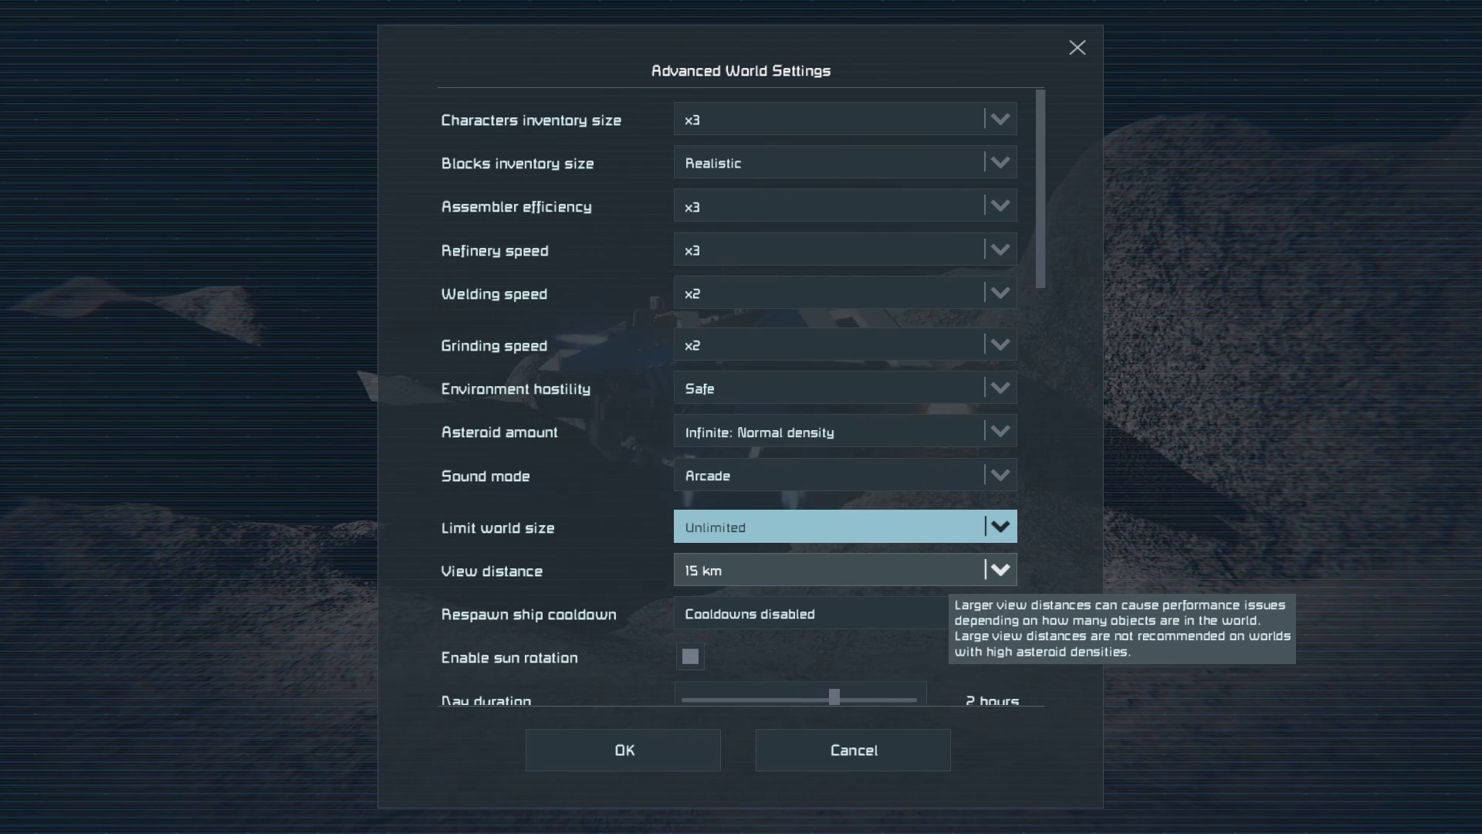
{"action": "left_click", "coordinate": [826, 570]}
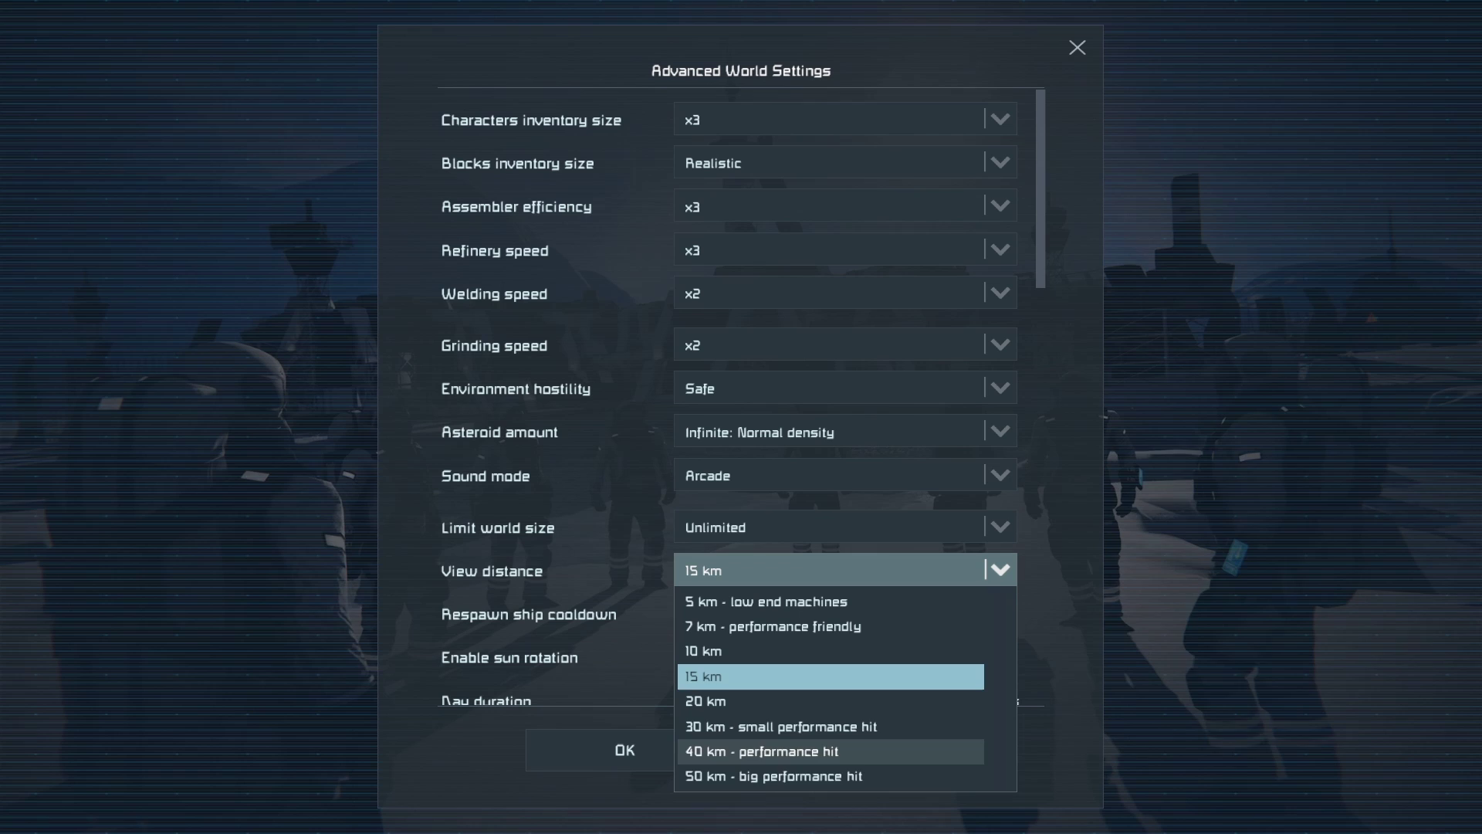
{"action": "left_click", "coordinate": [761, 575]}
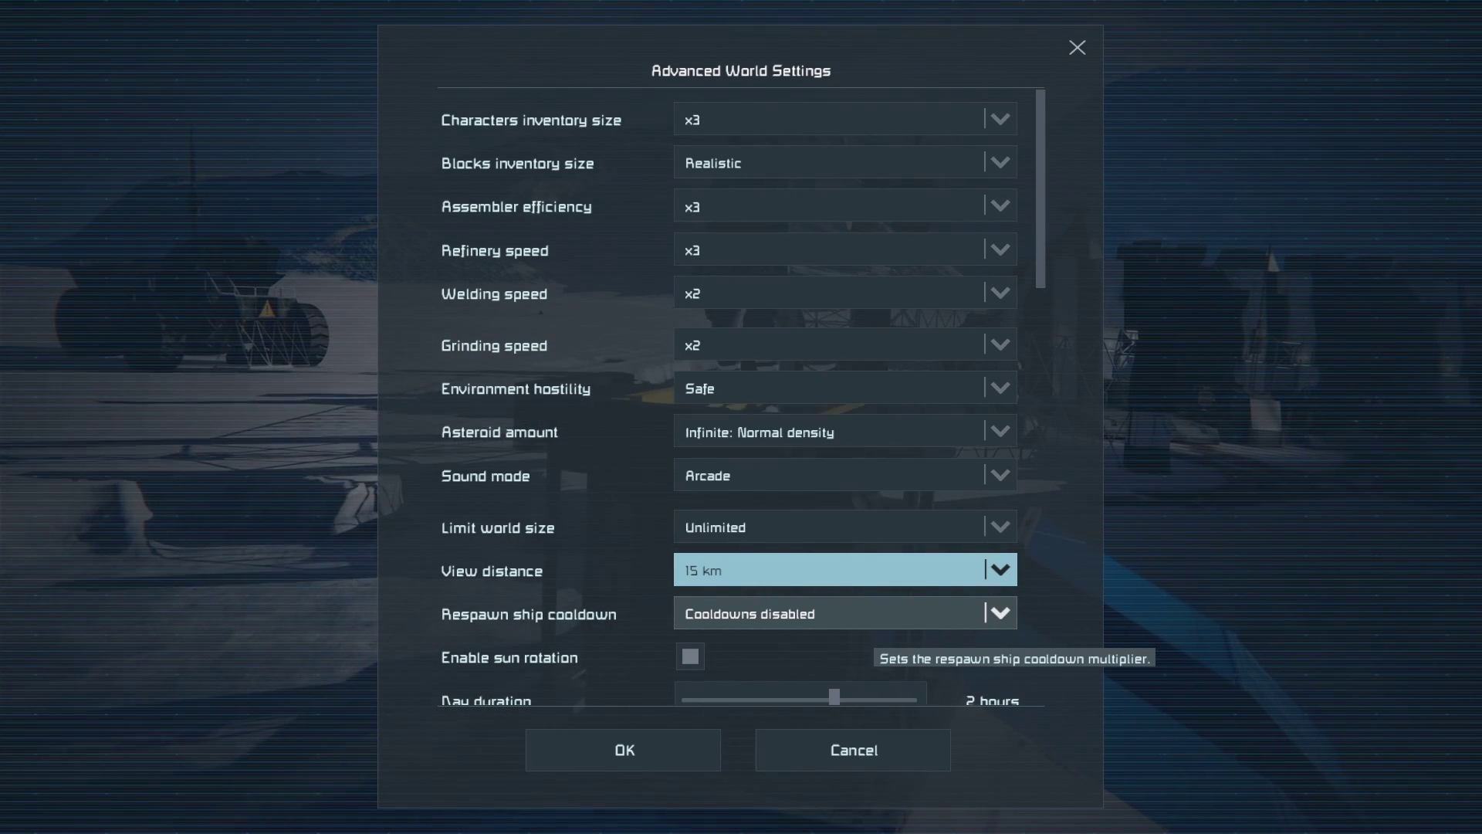
{"action": "left_click", "coordinate": [864, 617]}
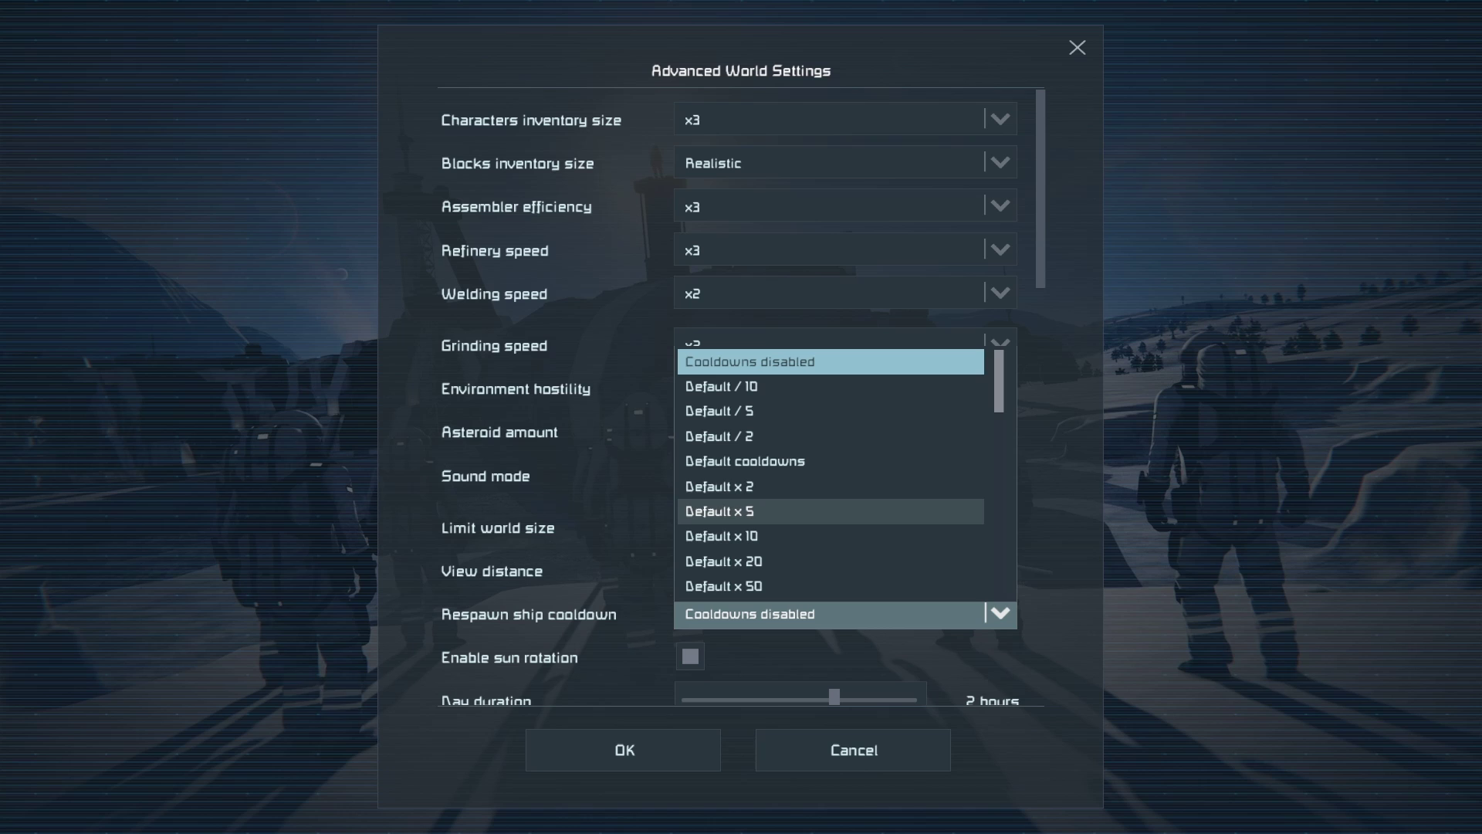
{"action": "key", "text": "Escape"}
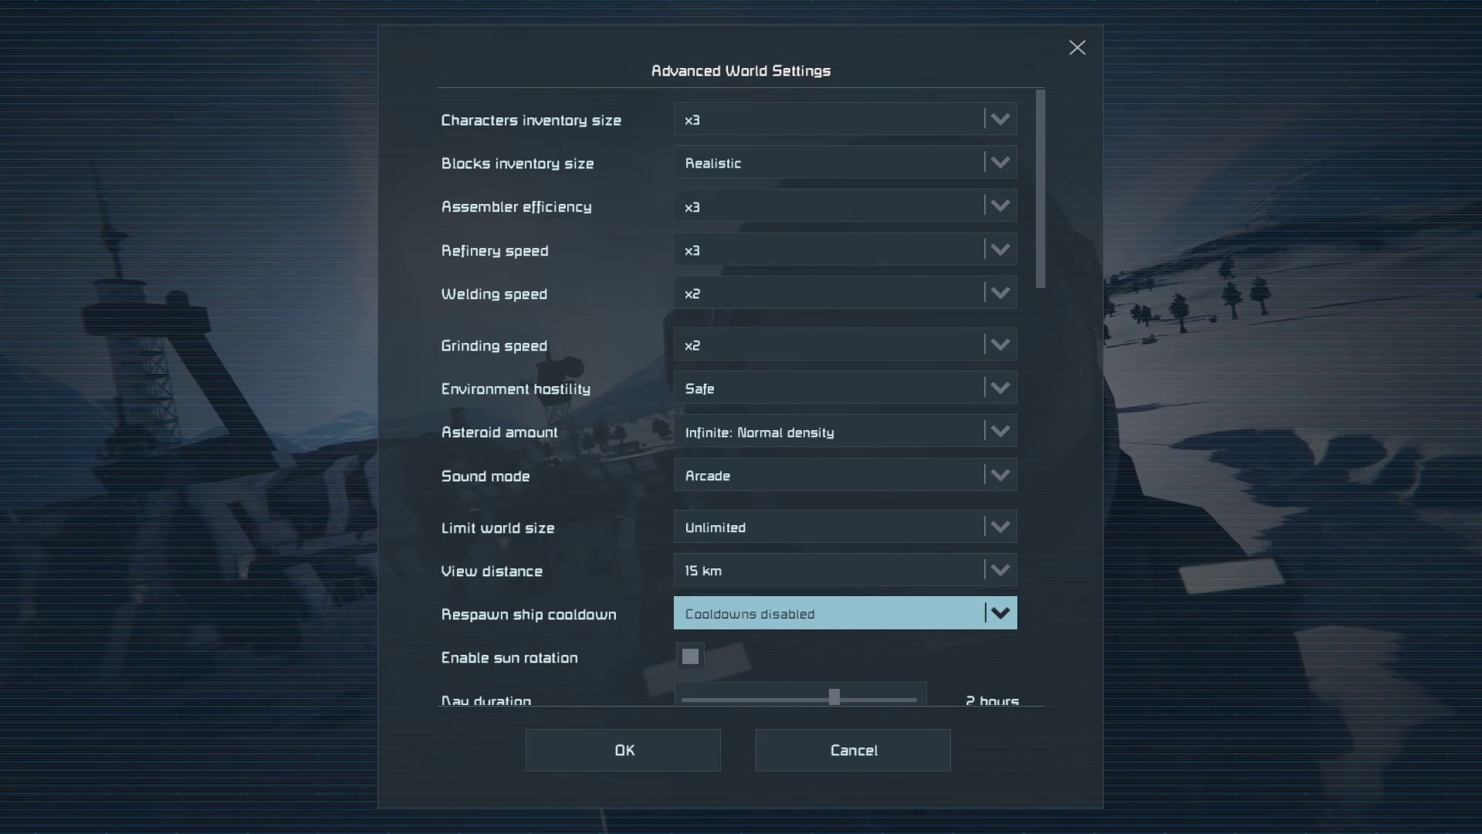
Turn the block limits setting off and back on in the advanced world settings.
{"action": "scroll", "coordinate": [741, 398], "scroll_direction": "down", "scroll_amount": 5}
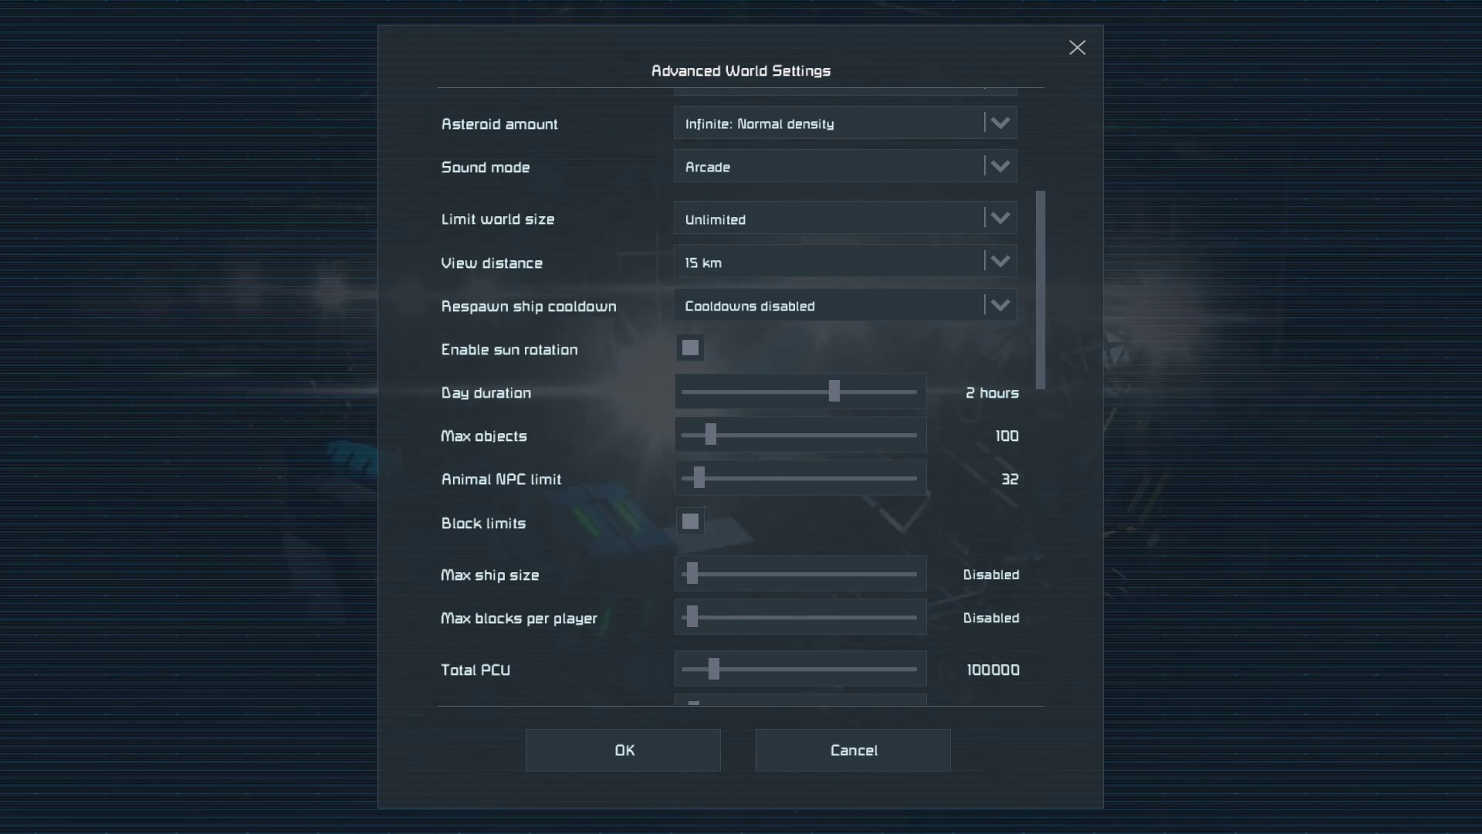
{"action": "left_click", "coordinate": [691, 521]}
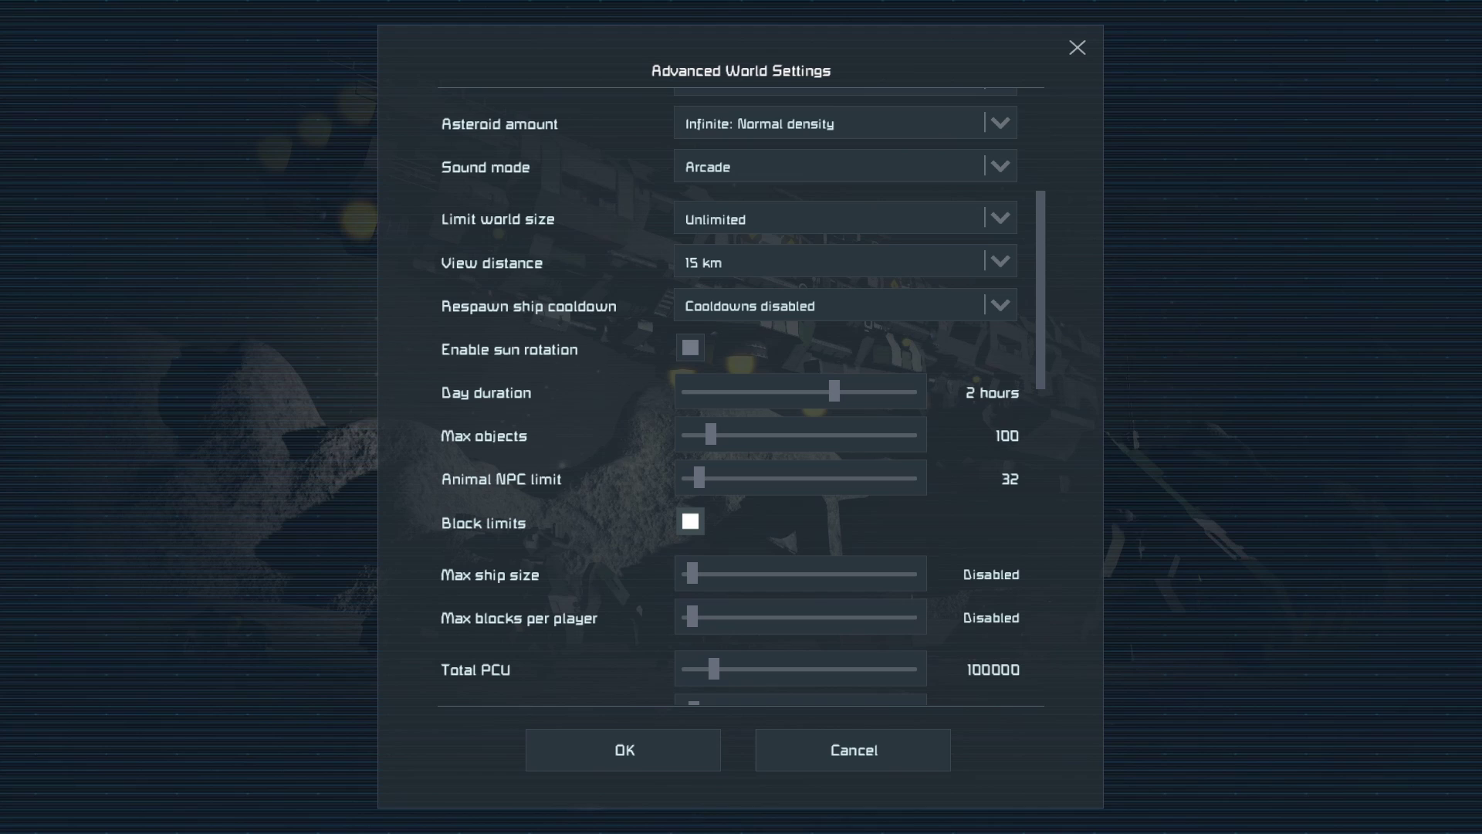
{"action": "left_click", "coordinate": [690, 521]}
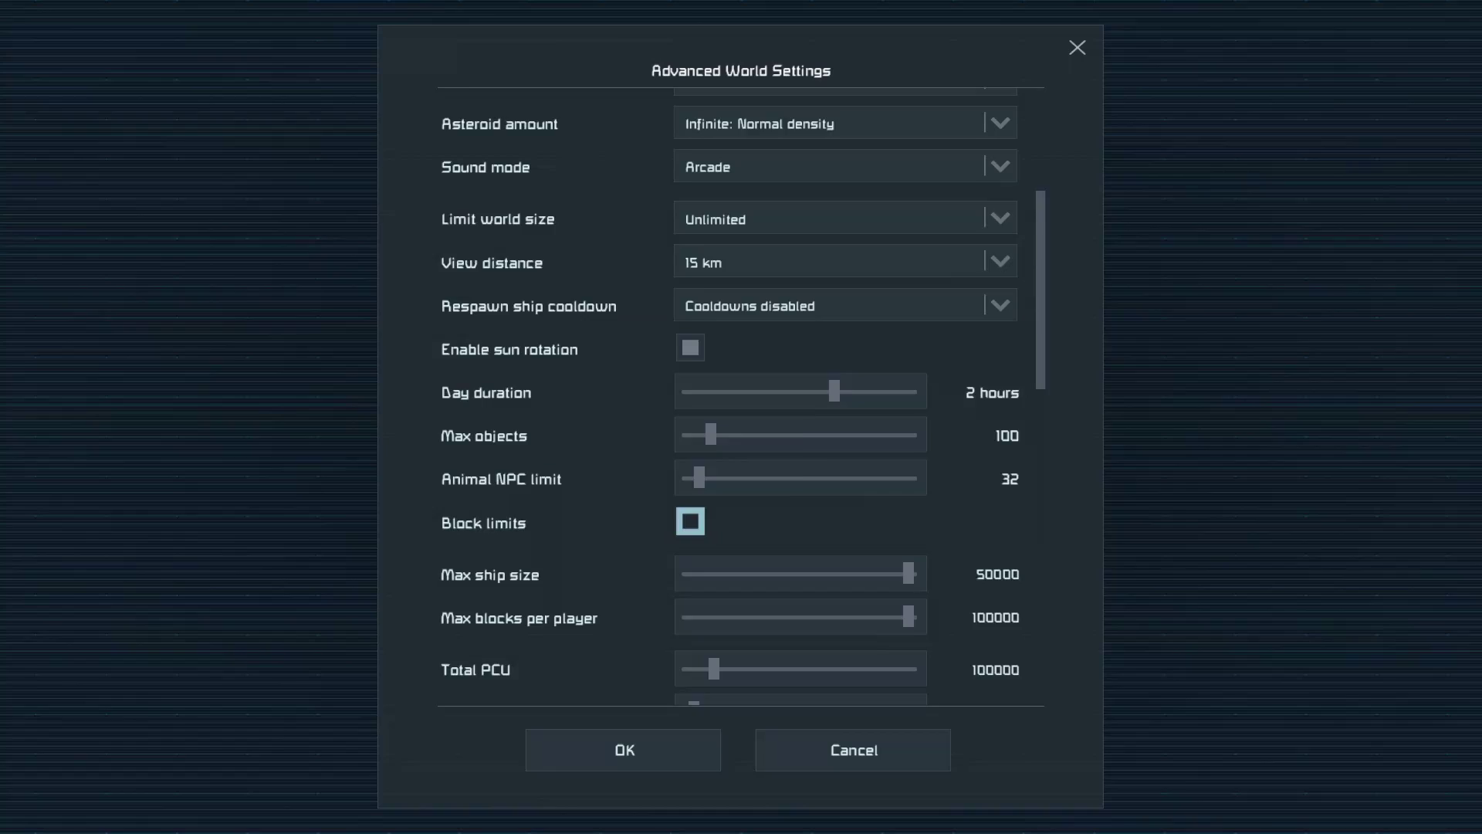
Look through the remaining advanced world options and disable the weather system.
{"action": "scroll", "coordinate": [691, 521], "scroll_direction": "down", "scroll_amount": 4}
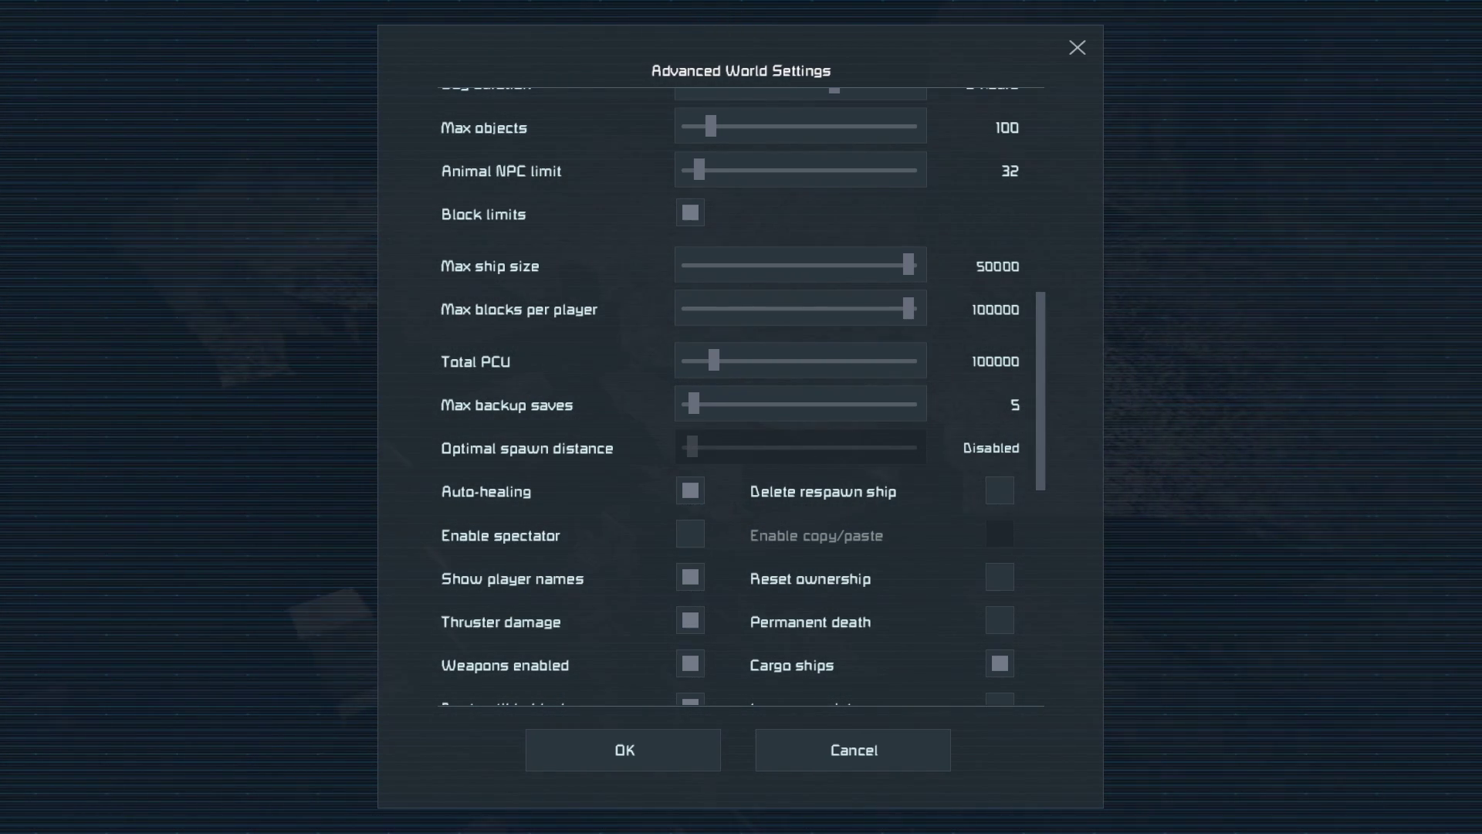
{"action": "scroll", "coordinate": [741, 394], "scroll_direction": "down", "scroll_amount": 5}
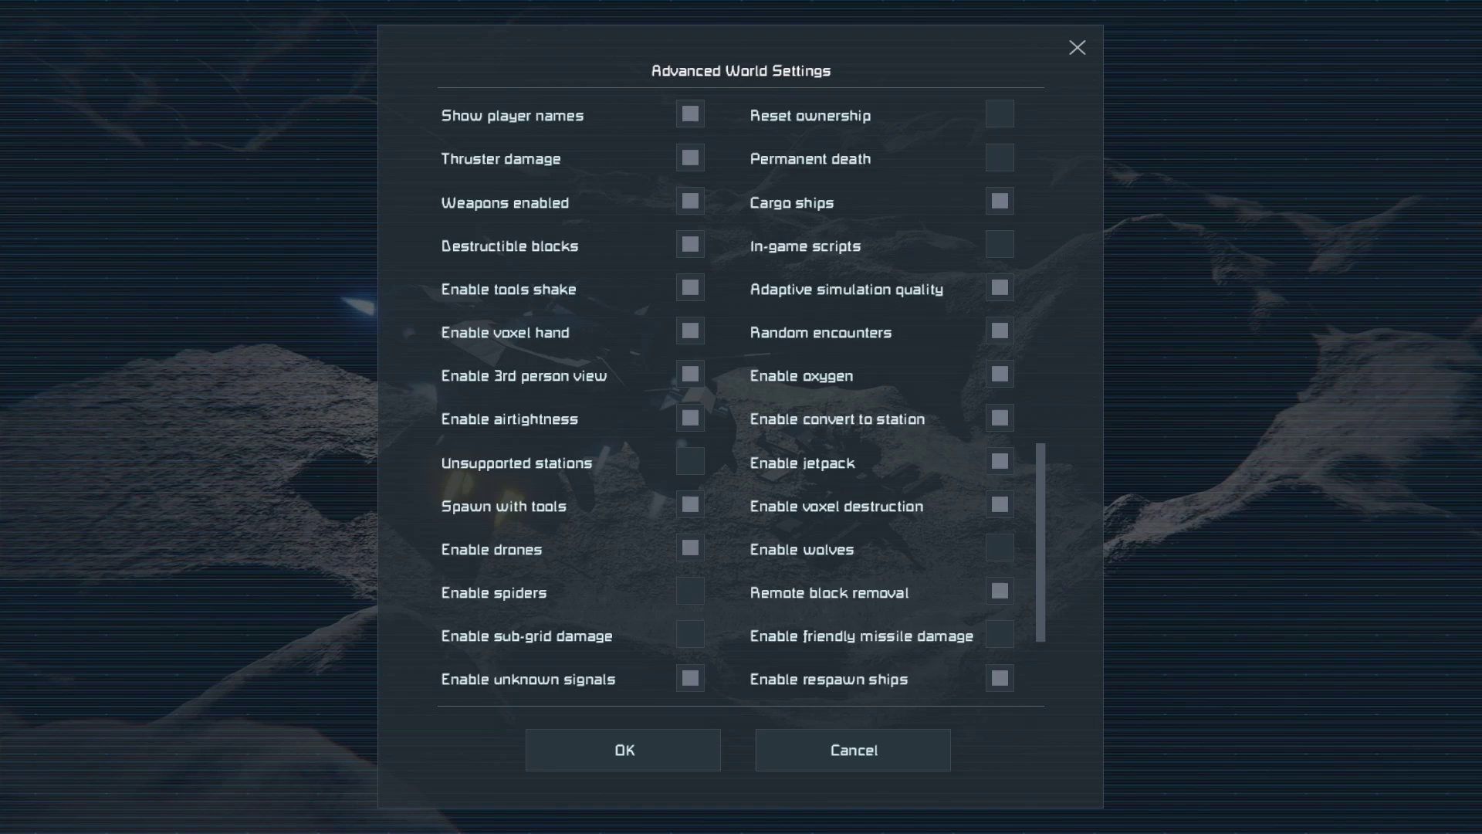
{"action": "scroll", "coordinate": [690, 268], "scroll_direction": "up", "scroll_amount": 2}
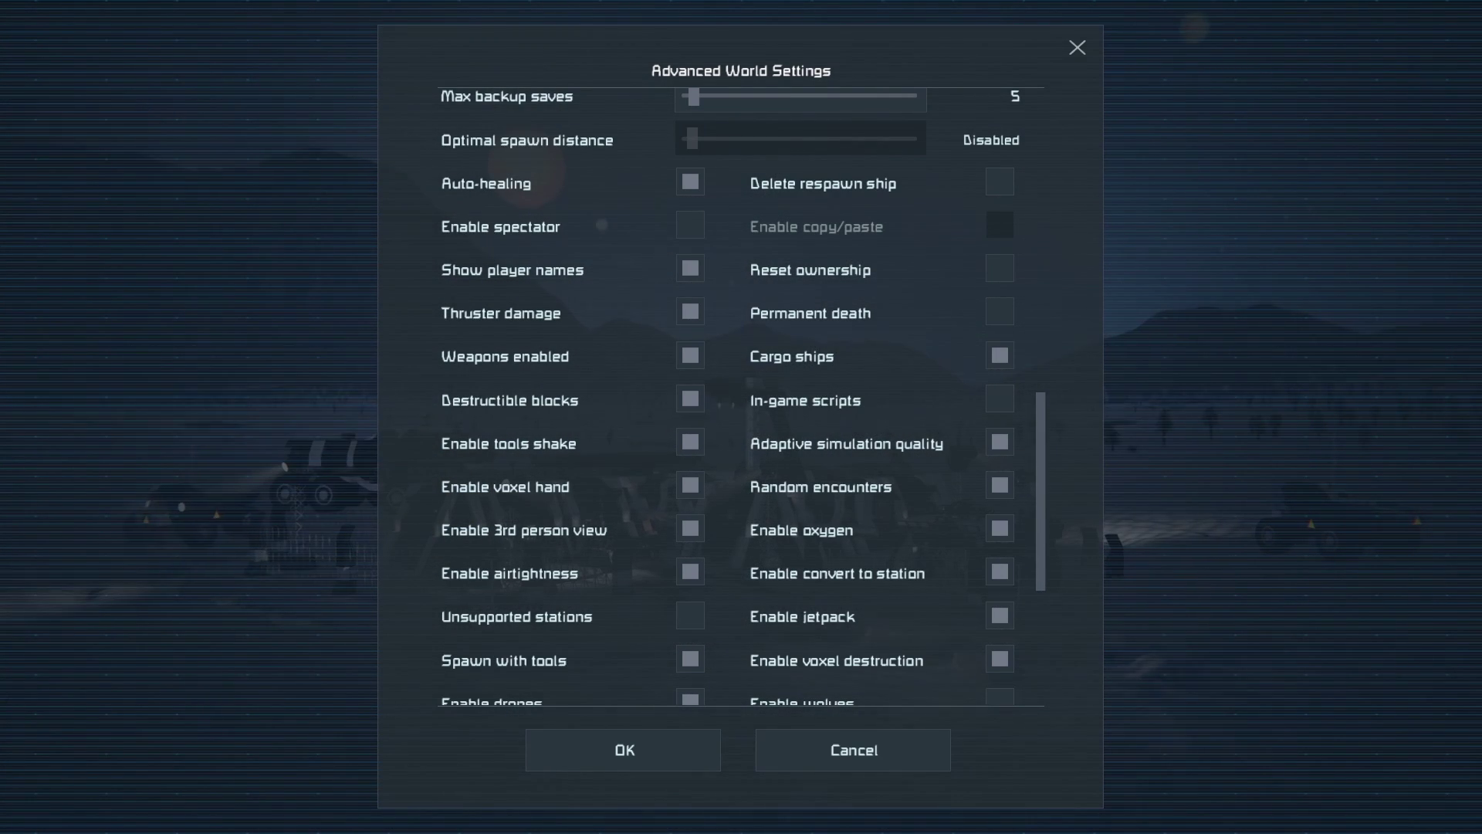
{"action": "scroll", "coordinate": [1000, 355], "scroll_direction": "down", "scroll_amount": 4}
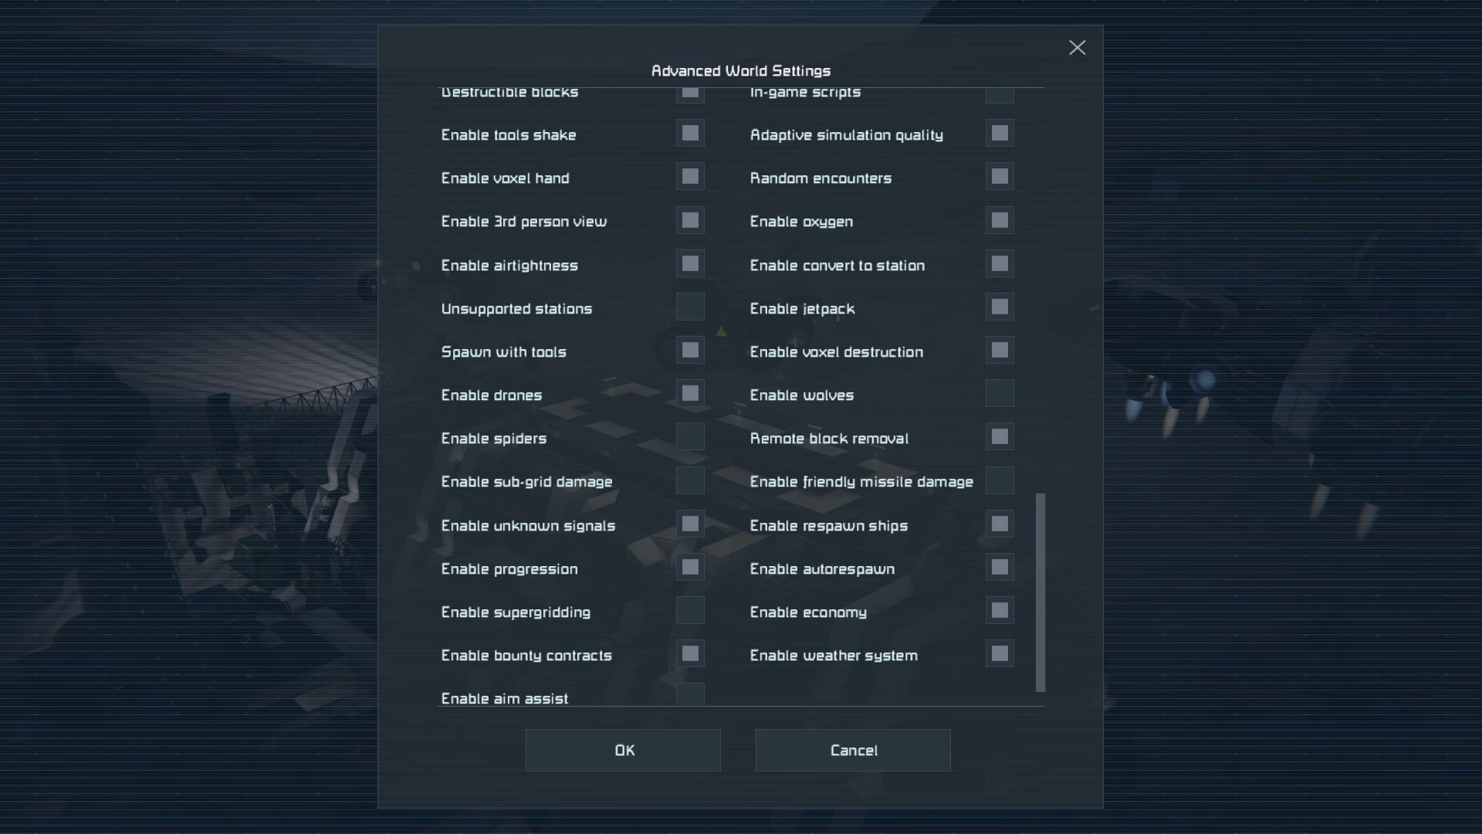
{"action": "left_click", "coordinate": [1000, 654]}
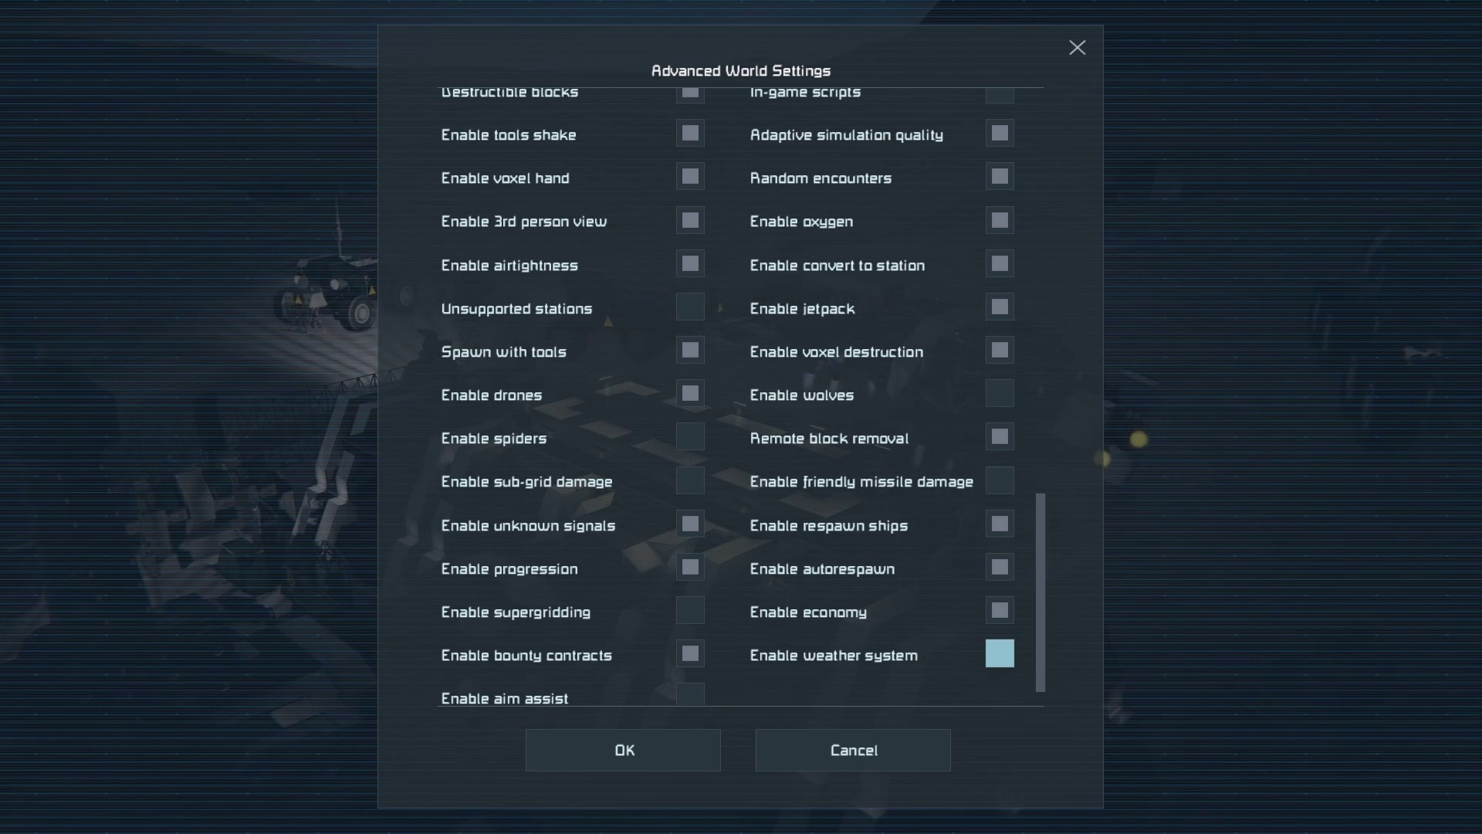
{"action": "scroll", "coordinate": [1000, 654], "scroll_direction": "down", "scroll_amount": 1}
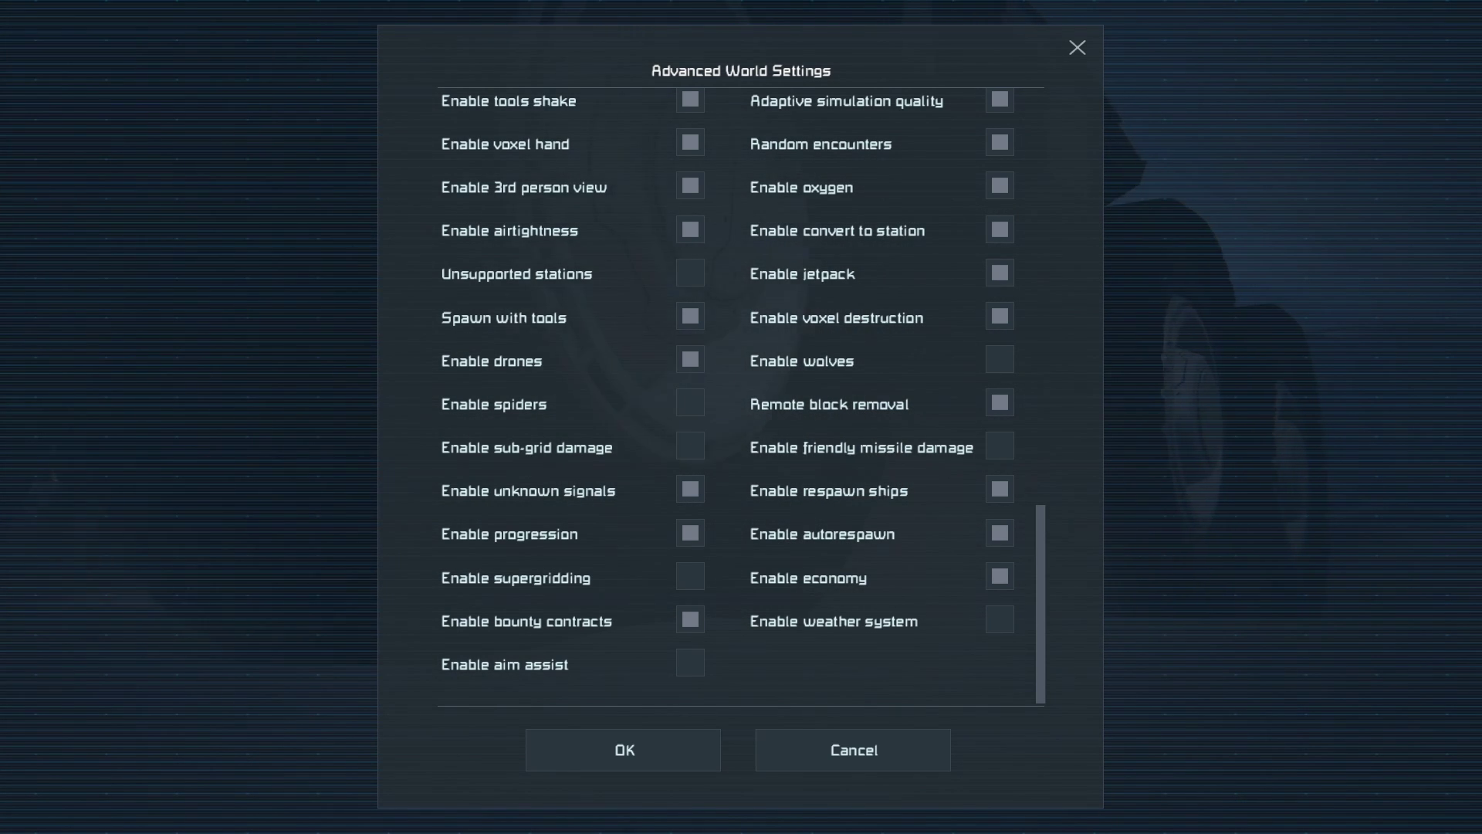
Leave the advanced world settings and start the Star System survival game.
{"action": "scroll", "coordinate": [741, 394], "scroll_direction": "up", "scroll_amount": 2}
{"action": "scroll", "coordinate": [741, 394], "scroll_direction": "up", "scroll_amount": 2}
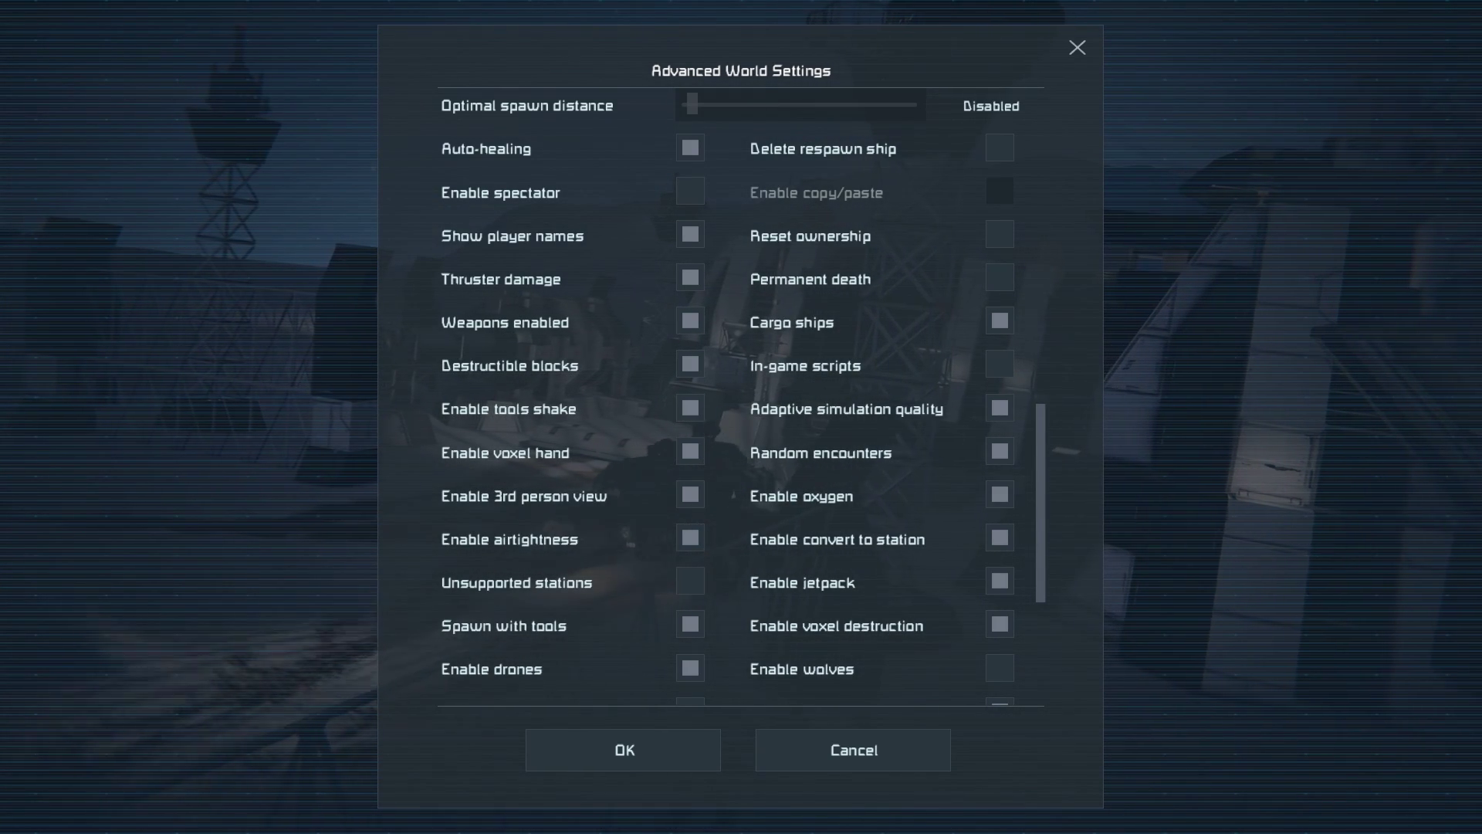
{"action": "key", "text": "Escape"}
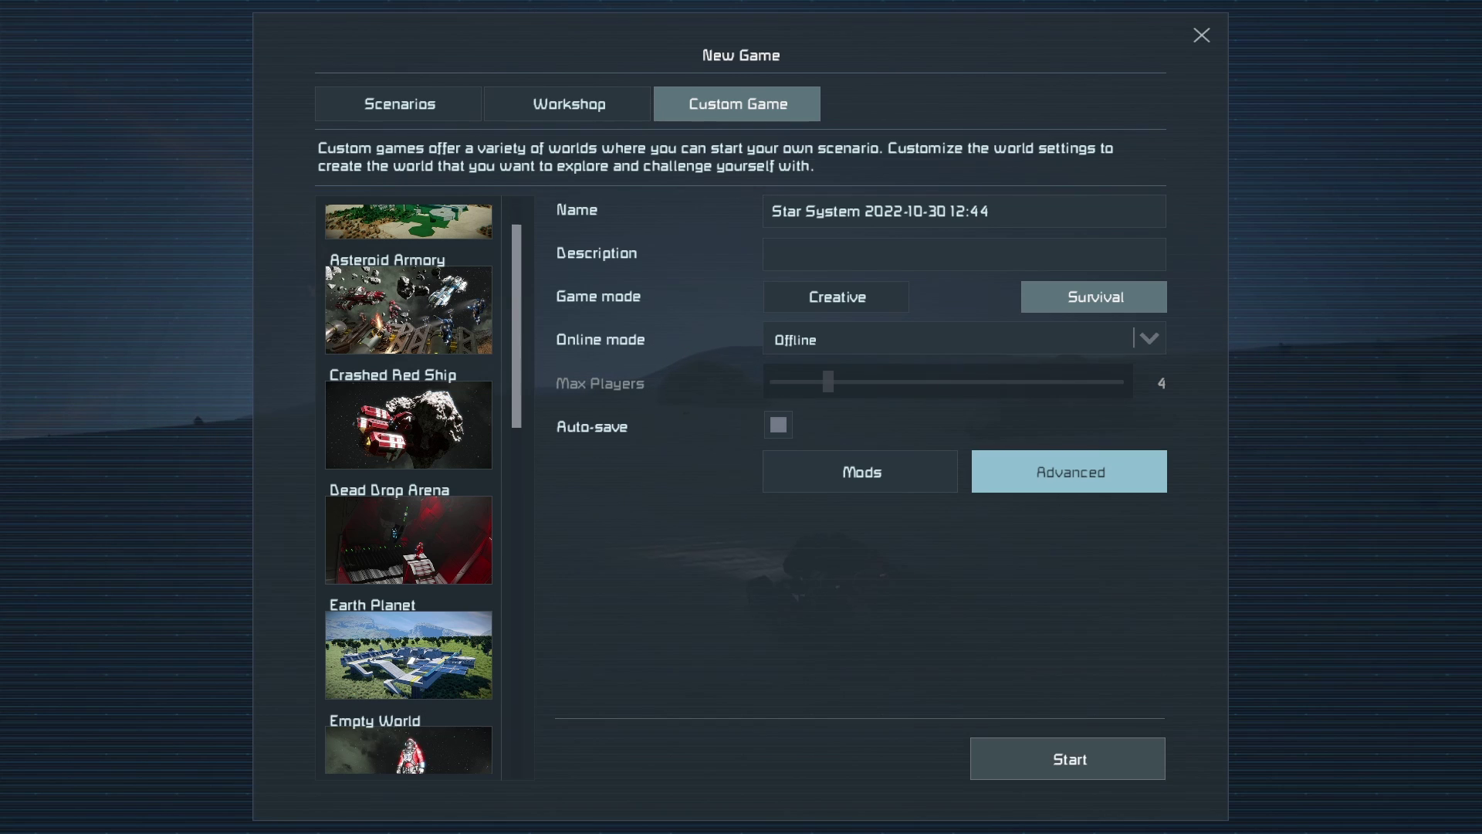
{"action": "left_click", "coordinate": [1068, 758]}
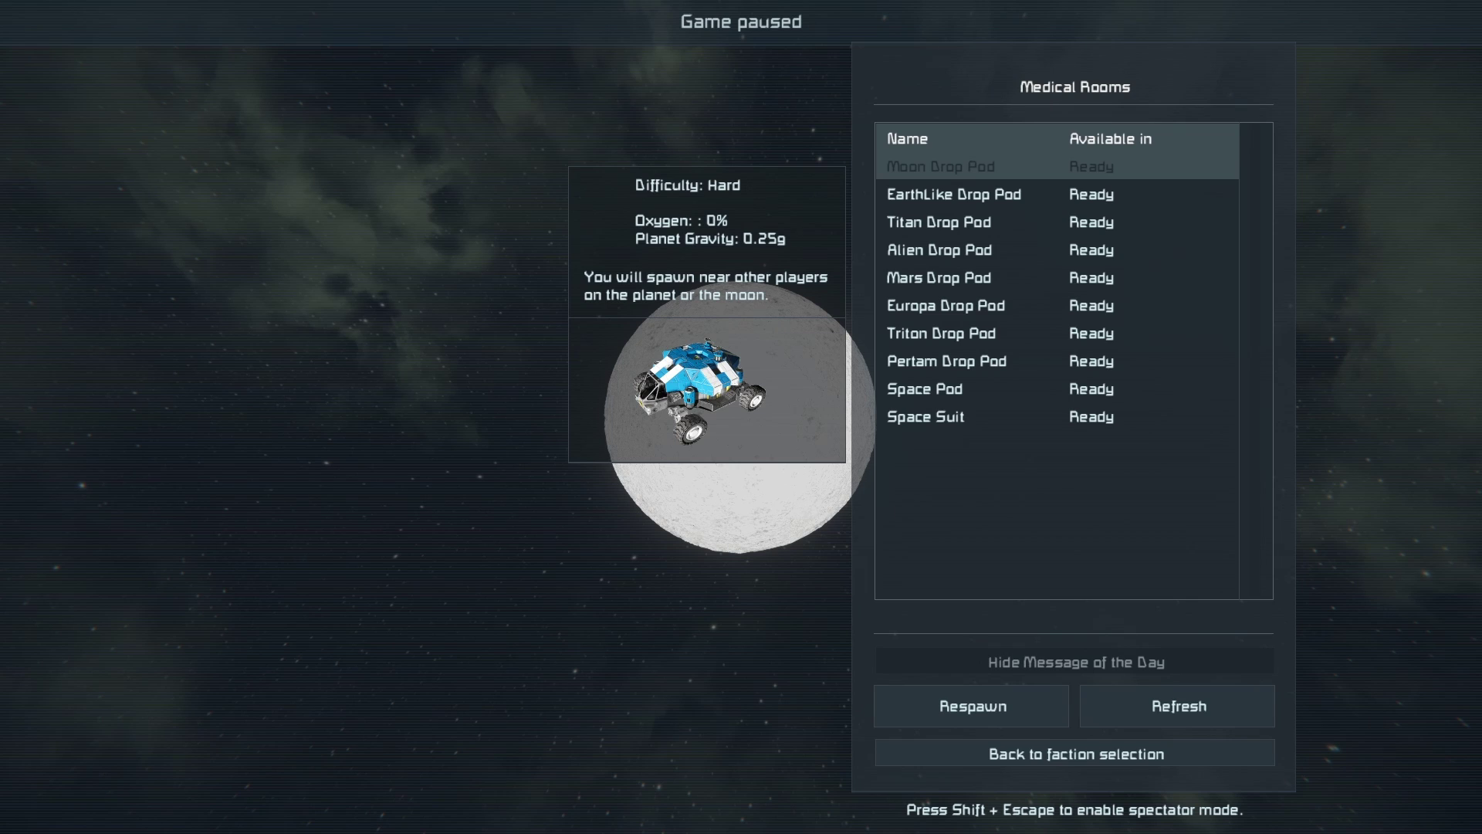
Preview the Moon Drop Pod spawn location, and select the EarthLike Drop Pod in the respawn list.
{"action": "left_click", "coordinate": [941, 166]}
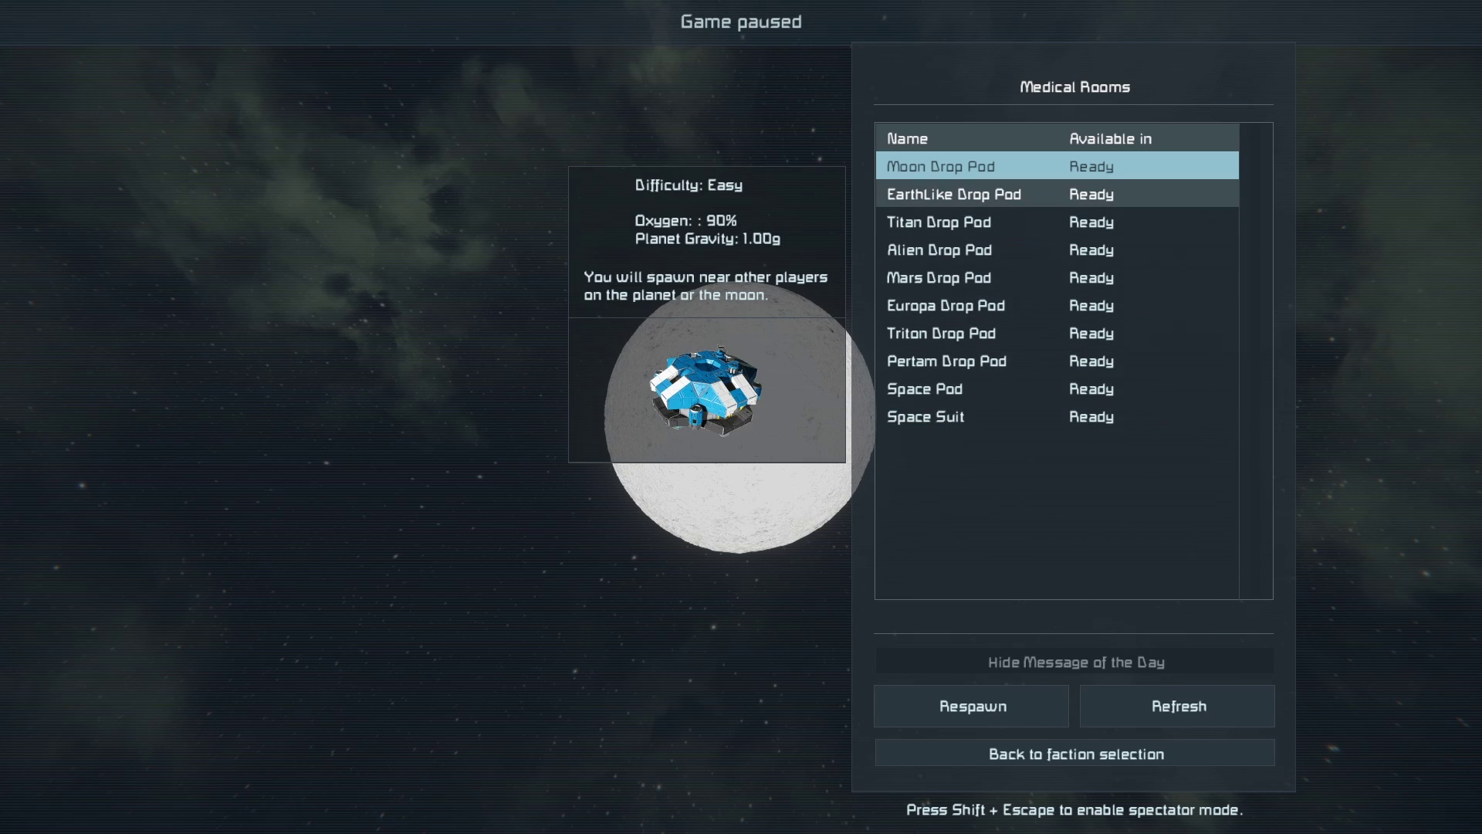
{"action": "left_click", "coordinate": [954, 194]}
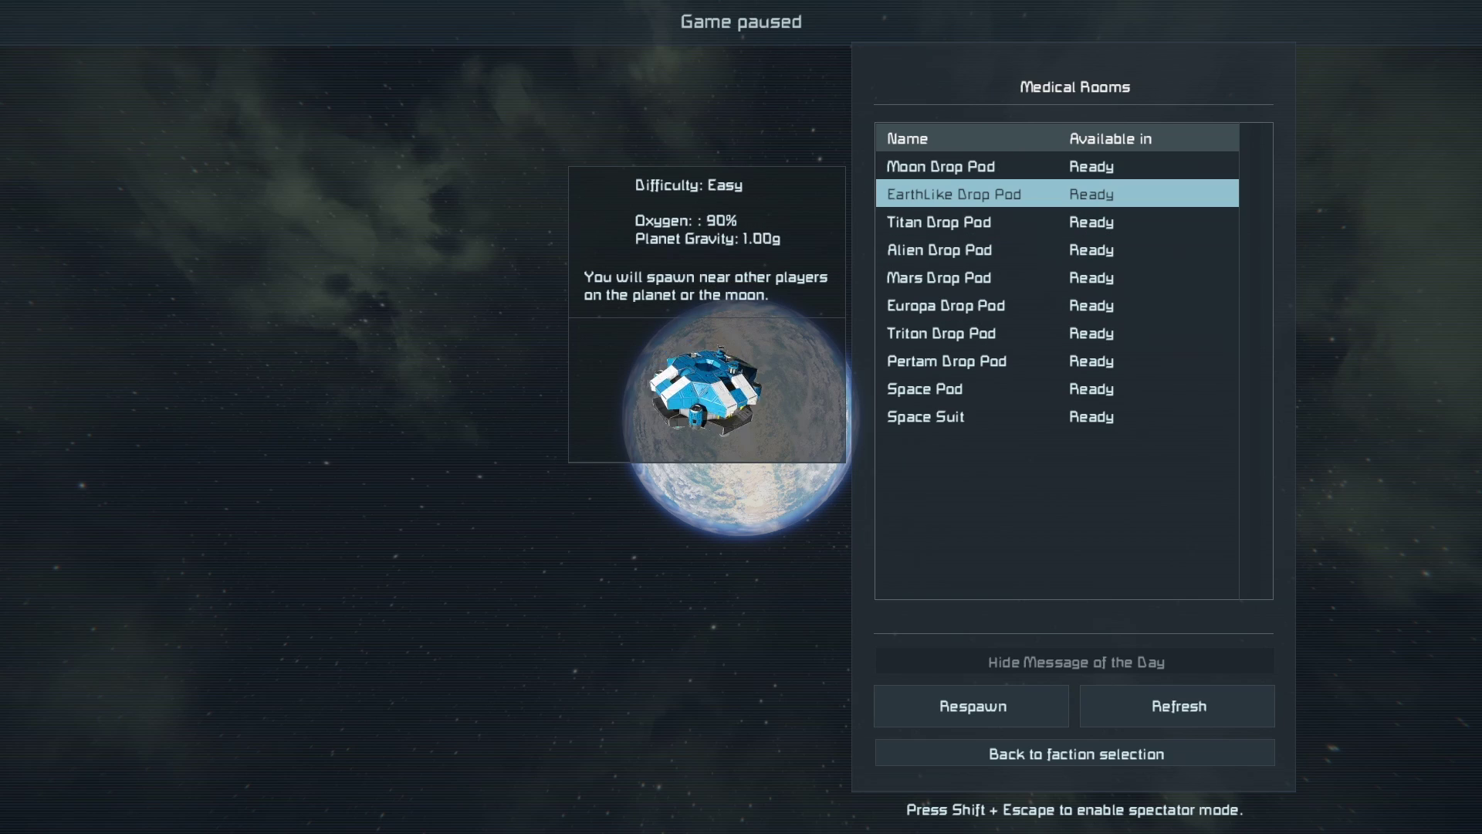